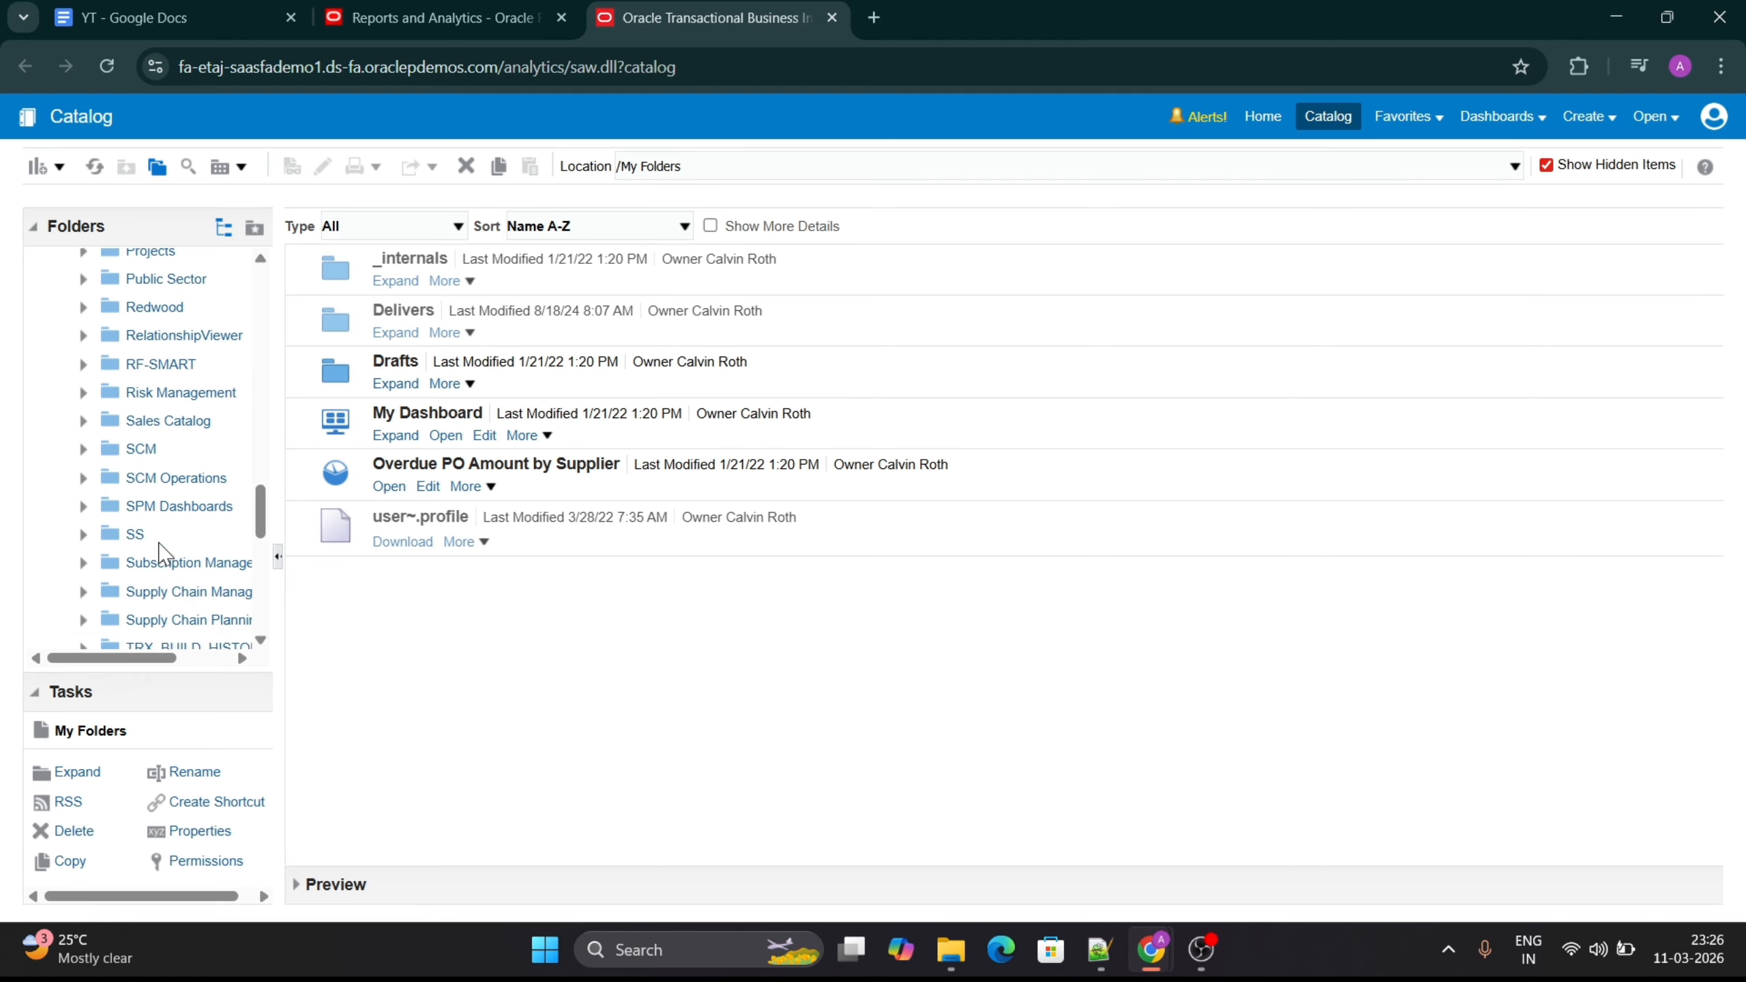
scroll(163, 552, "up", 15)
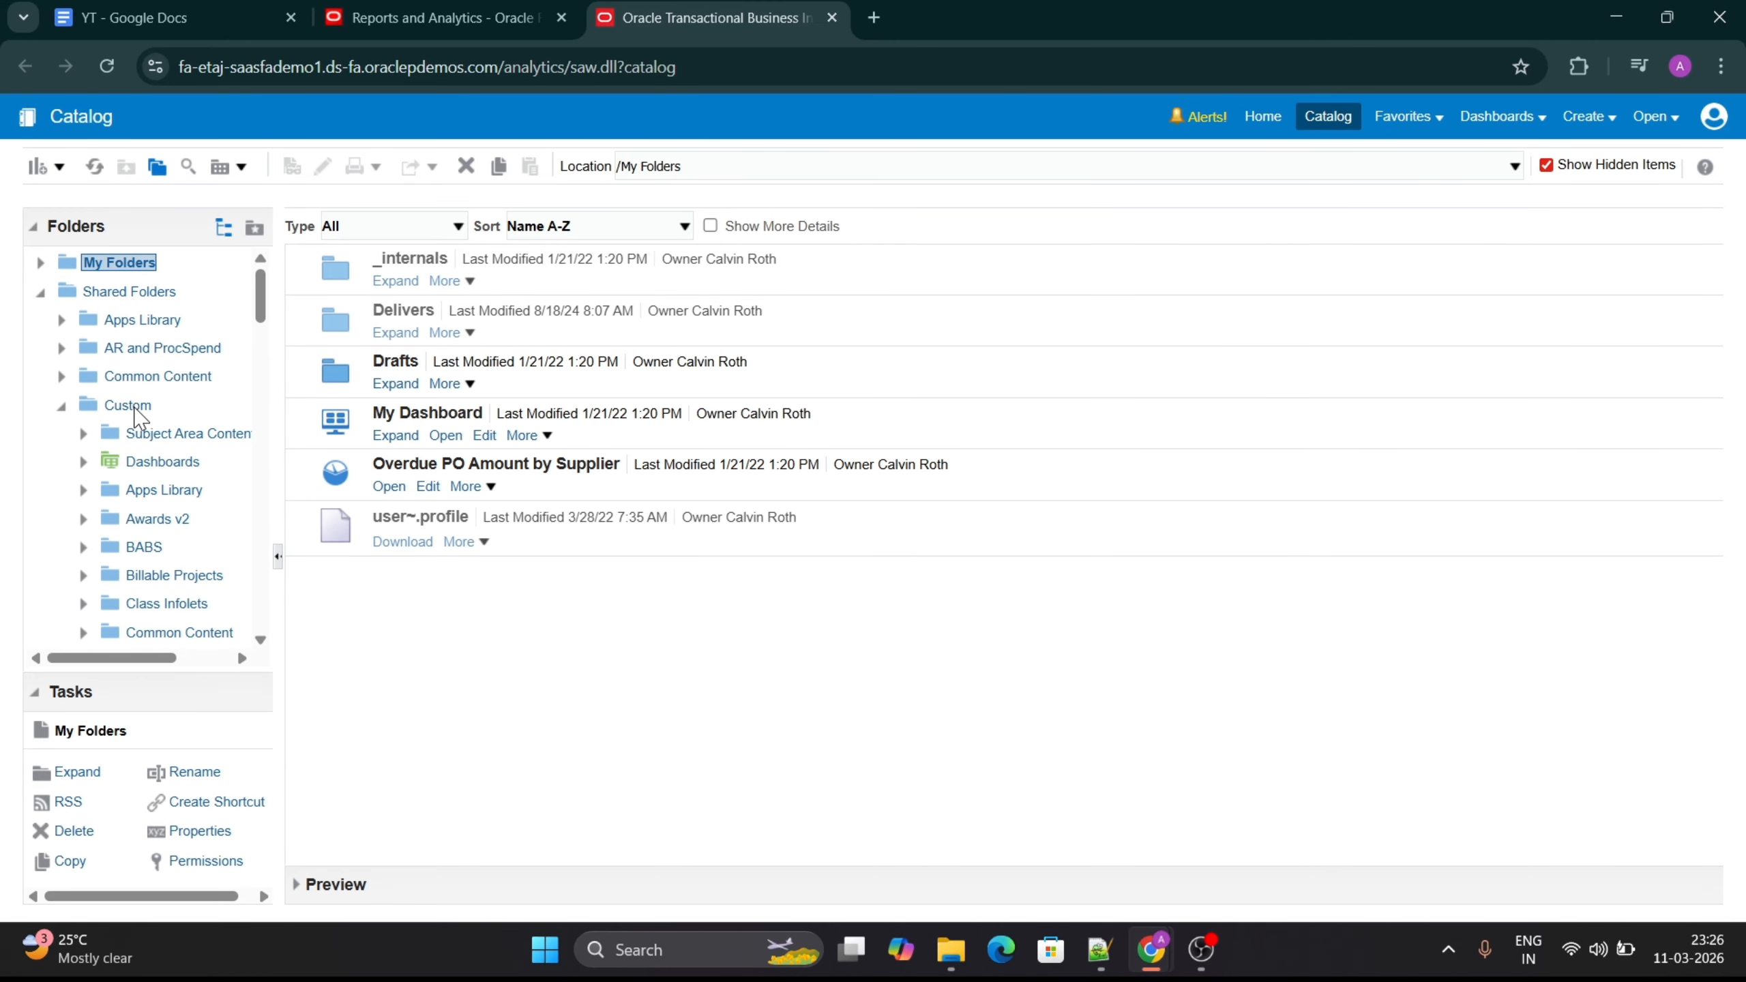
- Create a folder named TestRpt inside the Custom folder of Shared Folders and open it
left_click(138, 407)
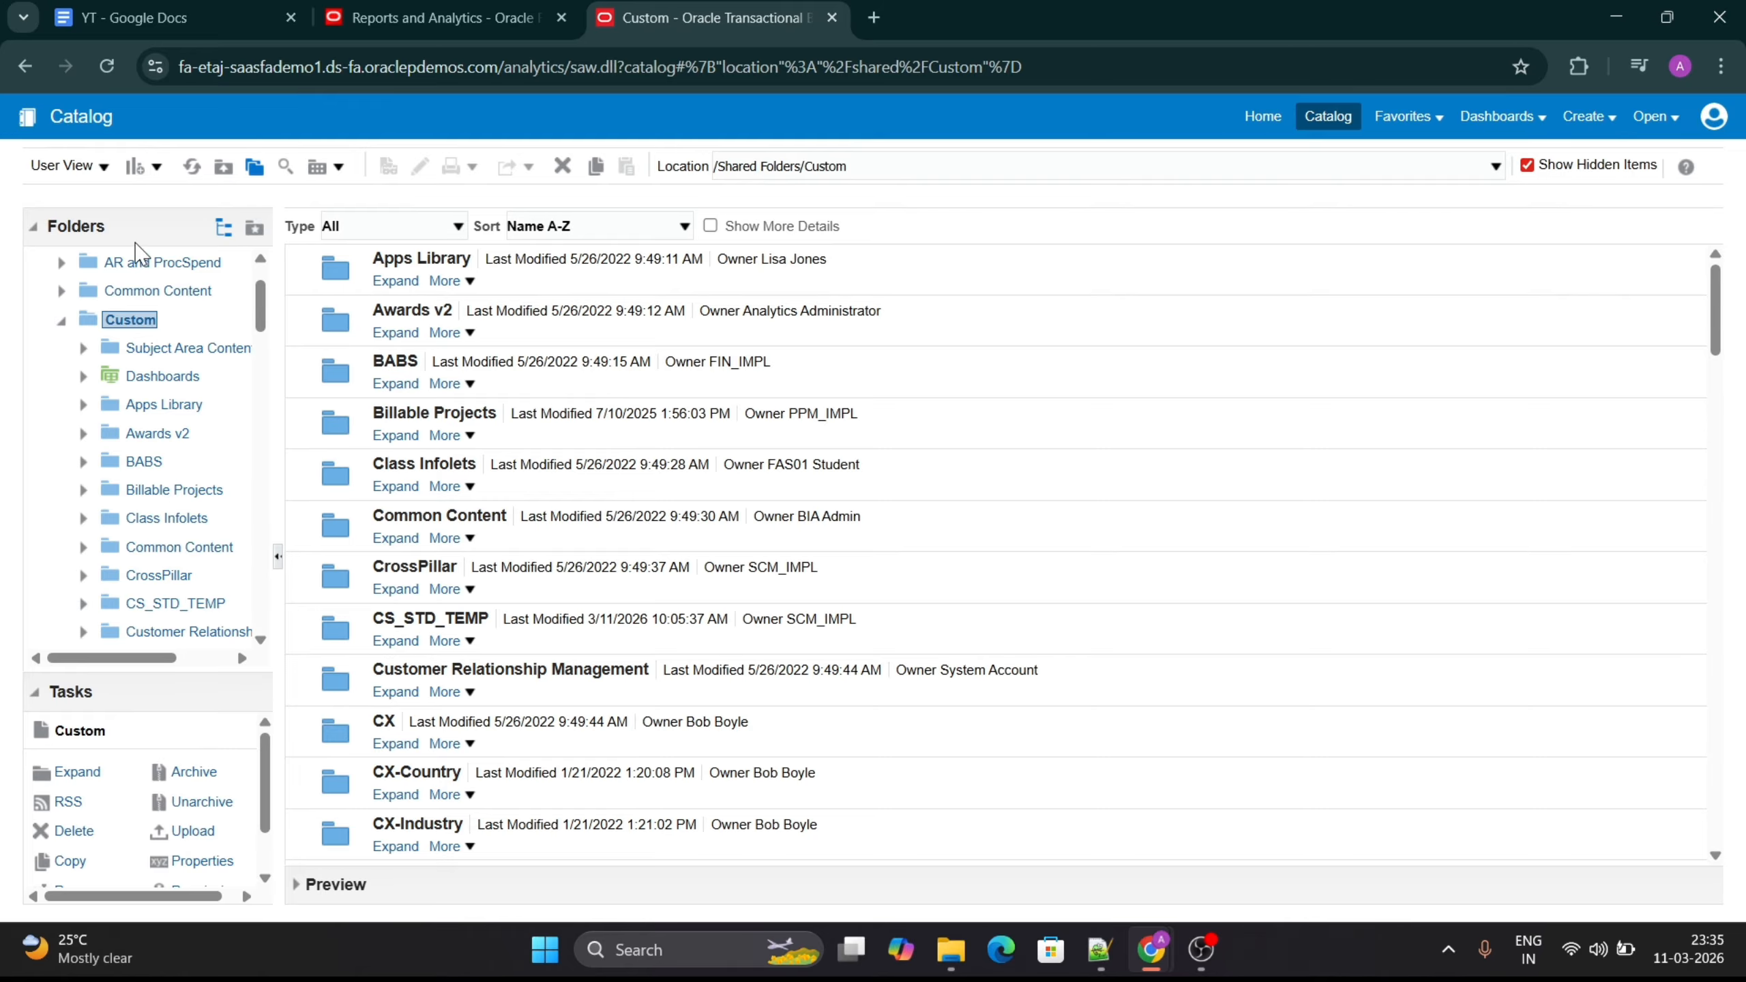
left_click(136, 171)
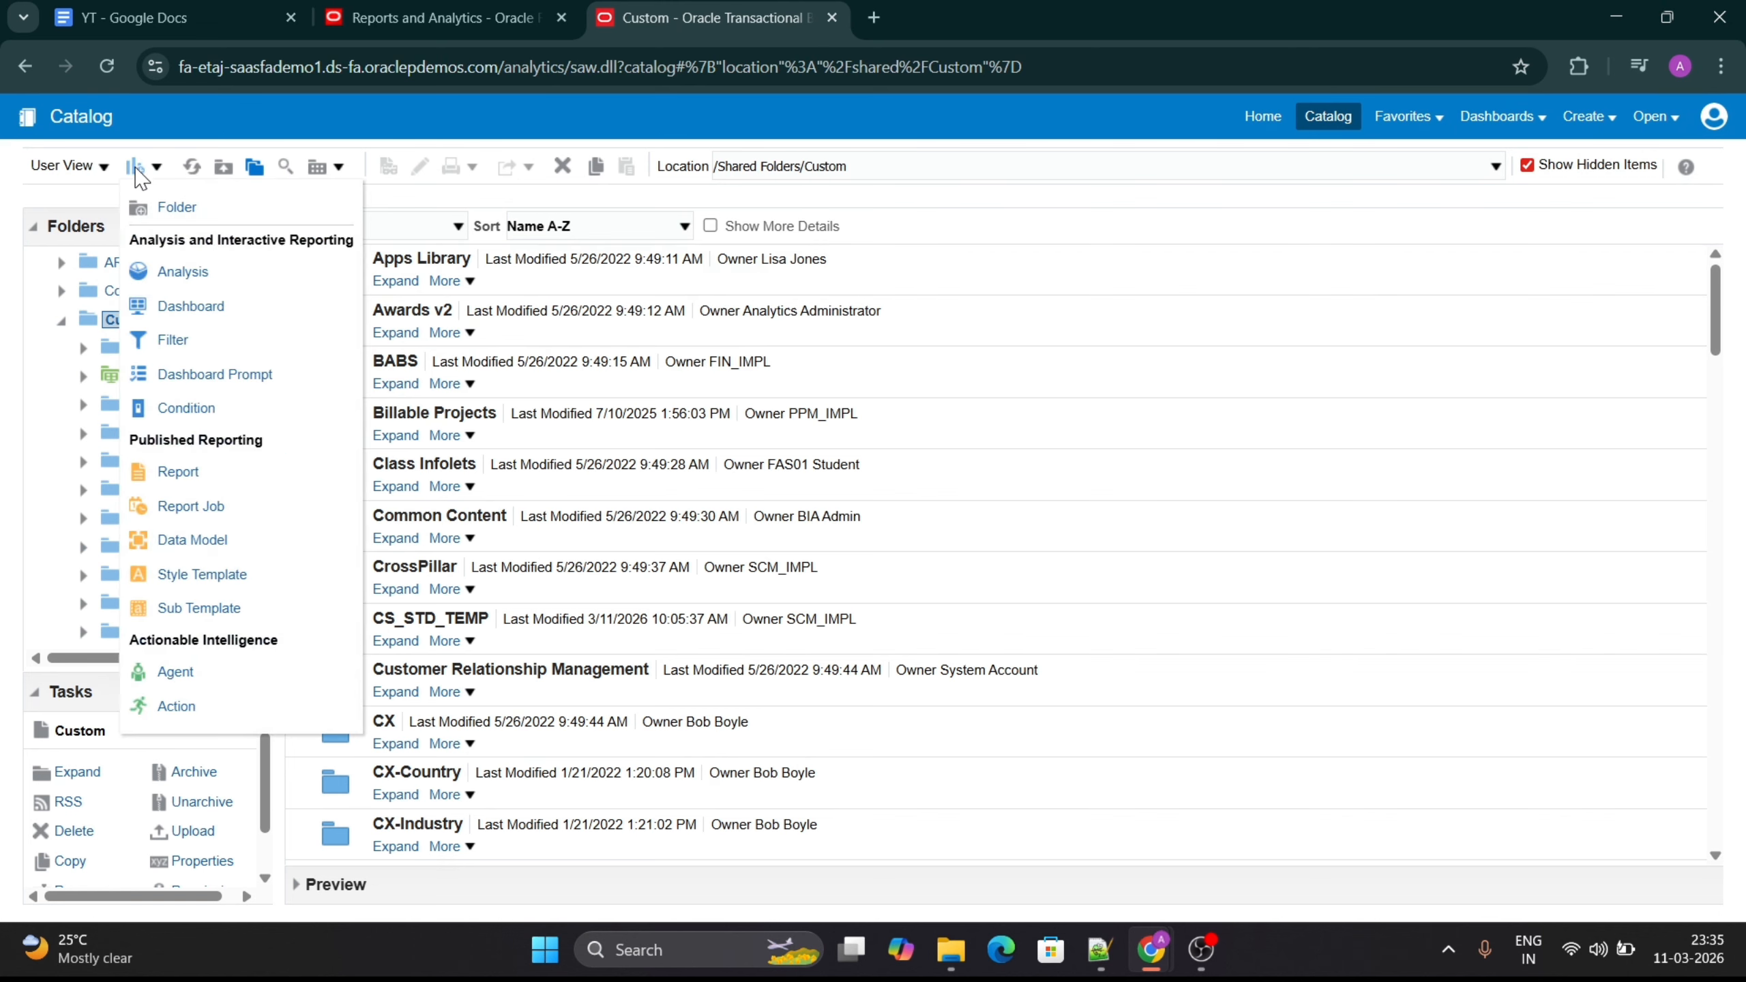
left_click(175, 210)
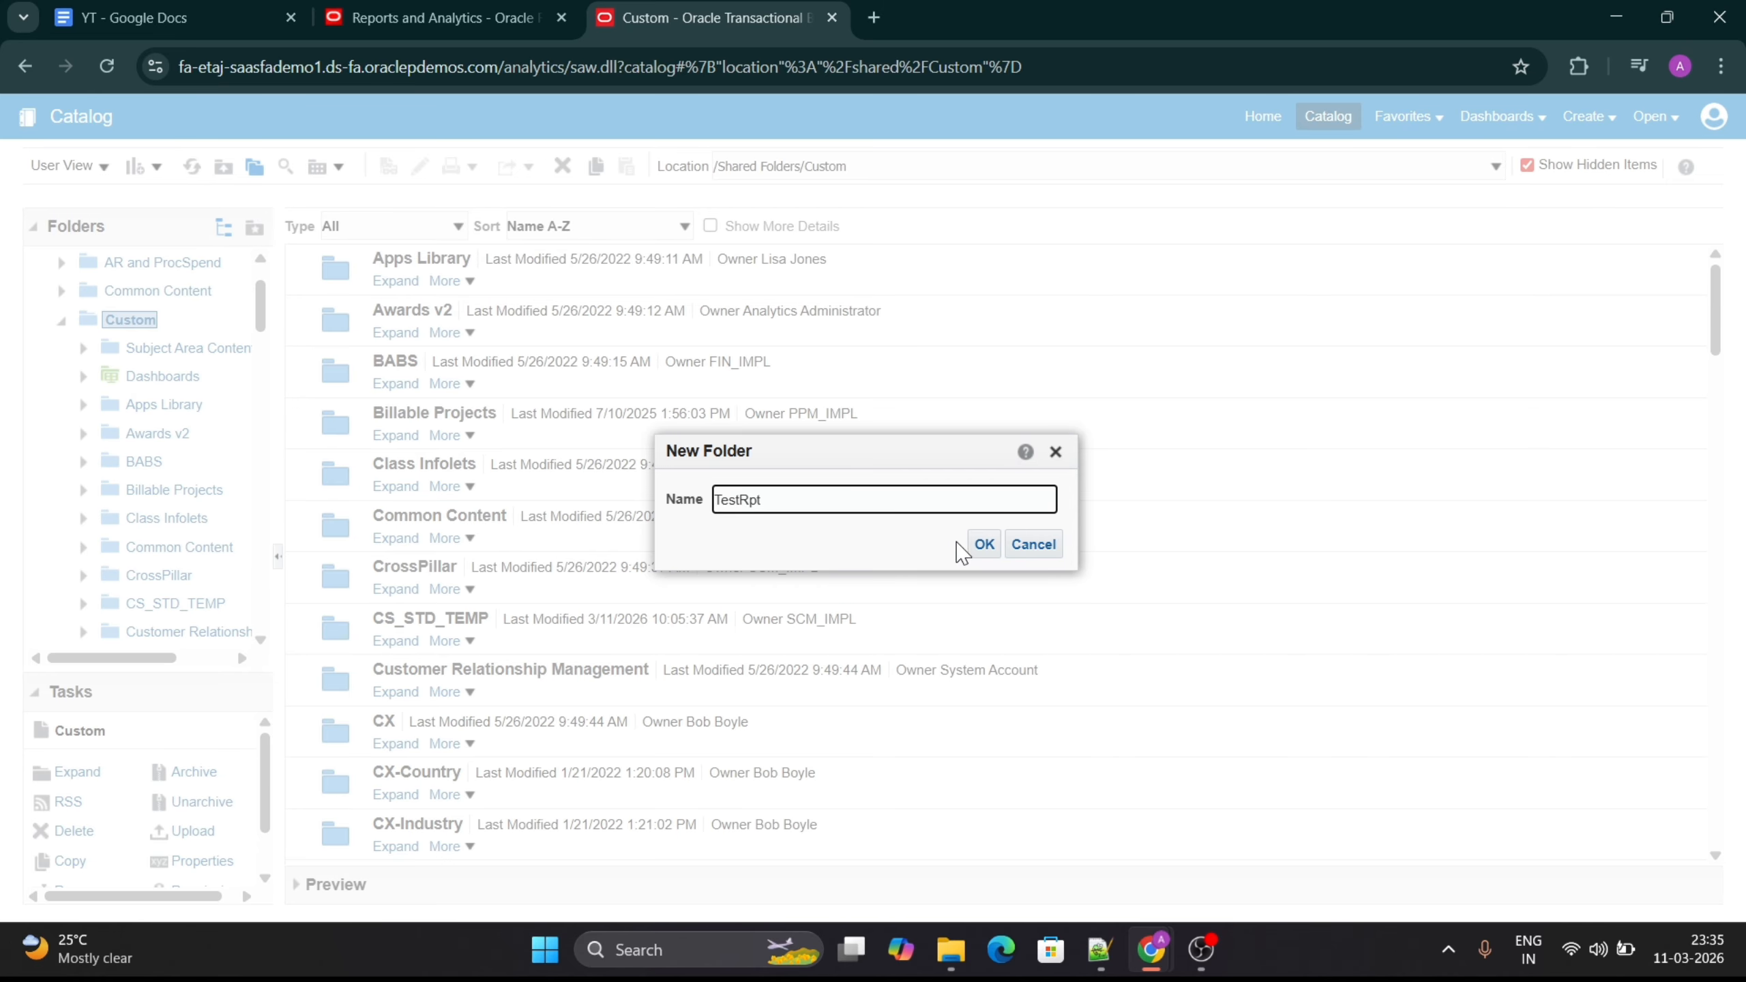
left_click(984, 544)
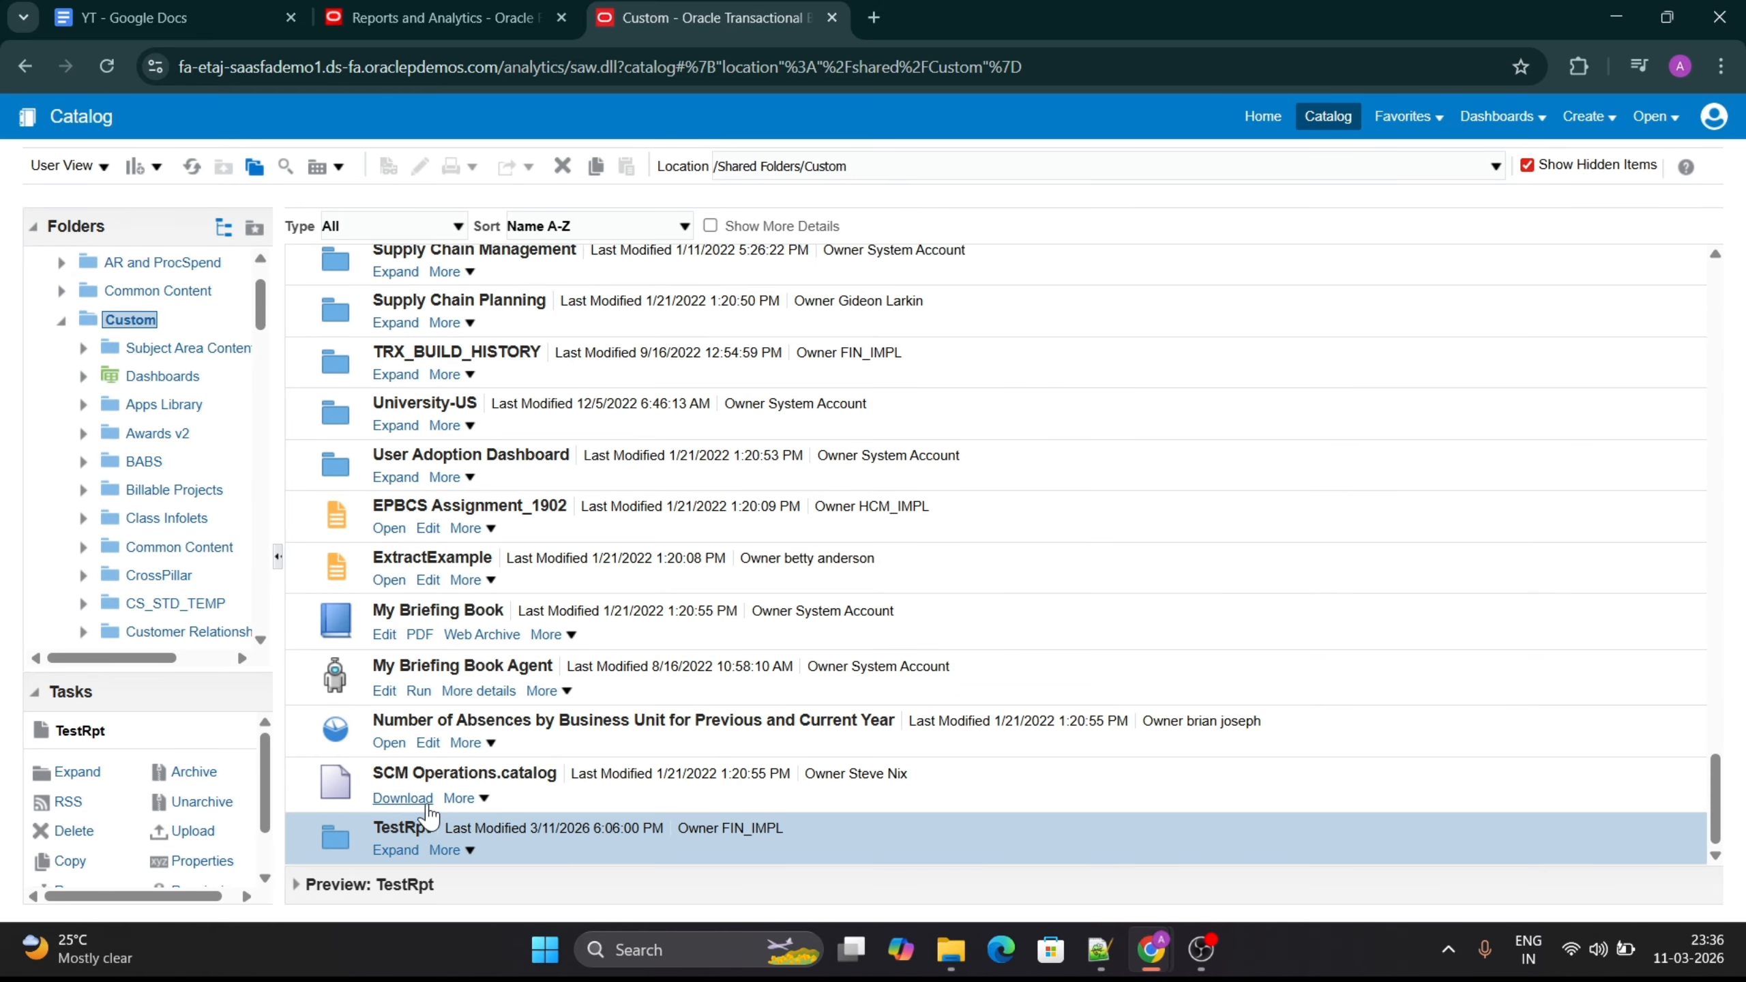
left_click(406, 851)
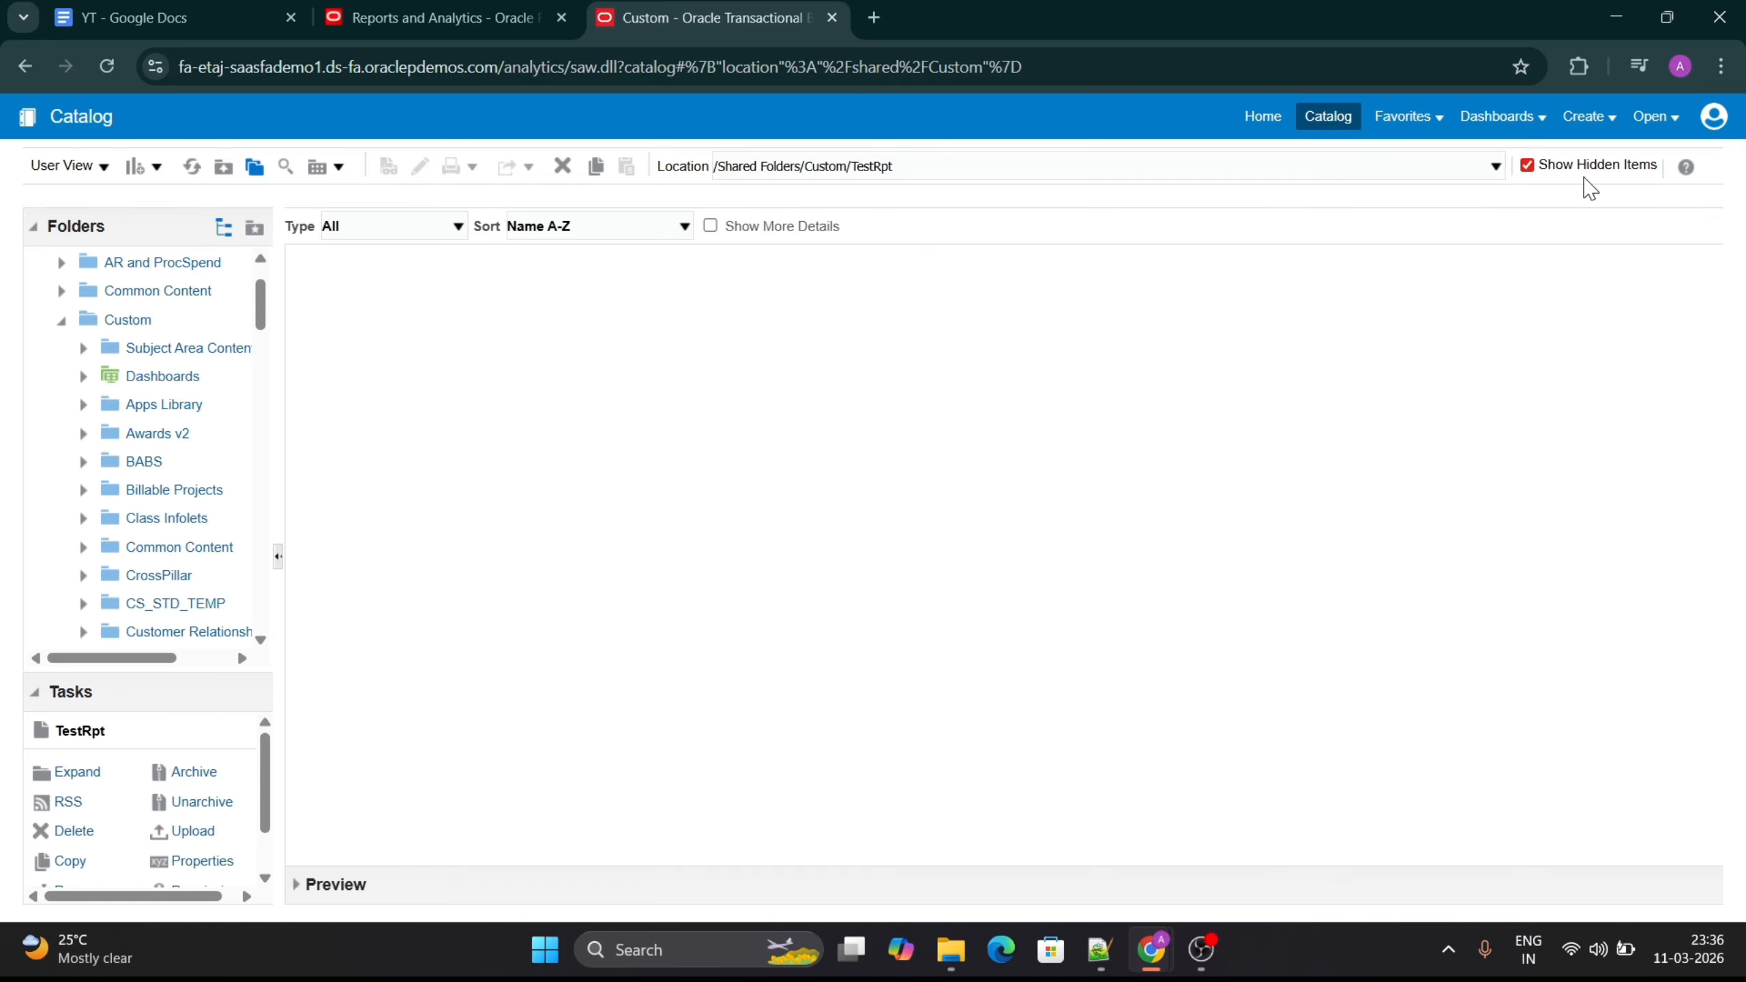
- Create a new data model and start a SQL Query data set in it
left_click(1593, 118)
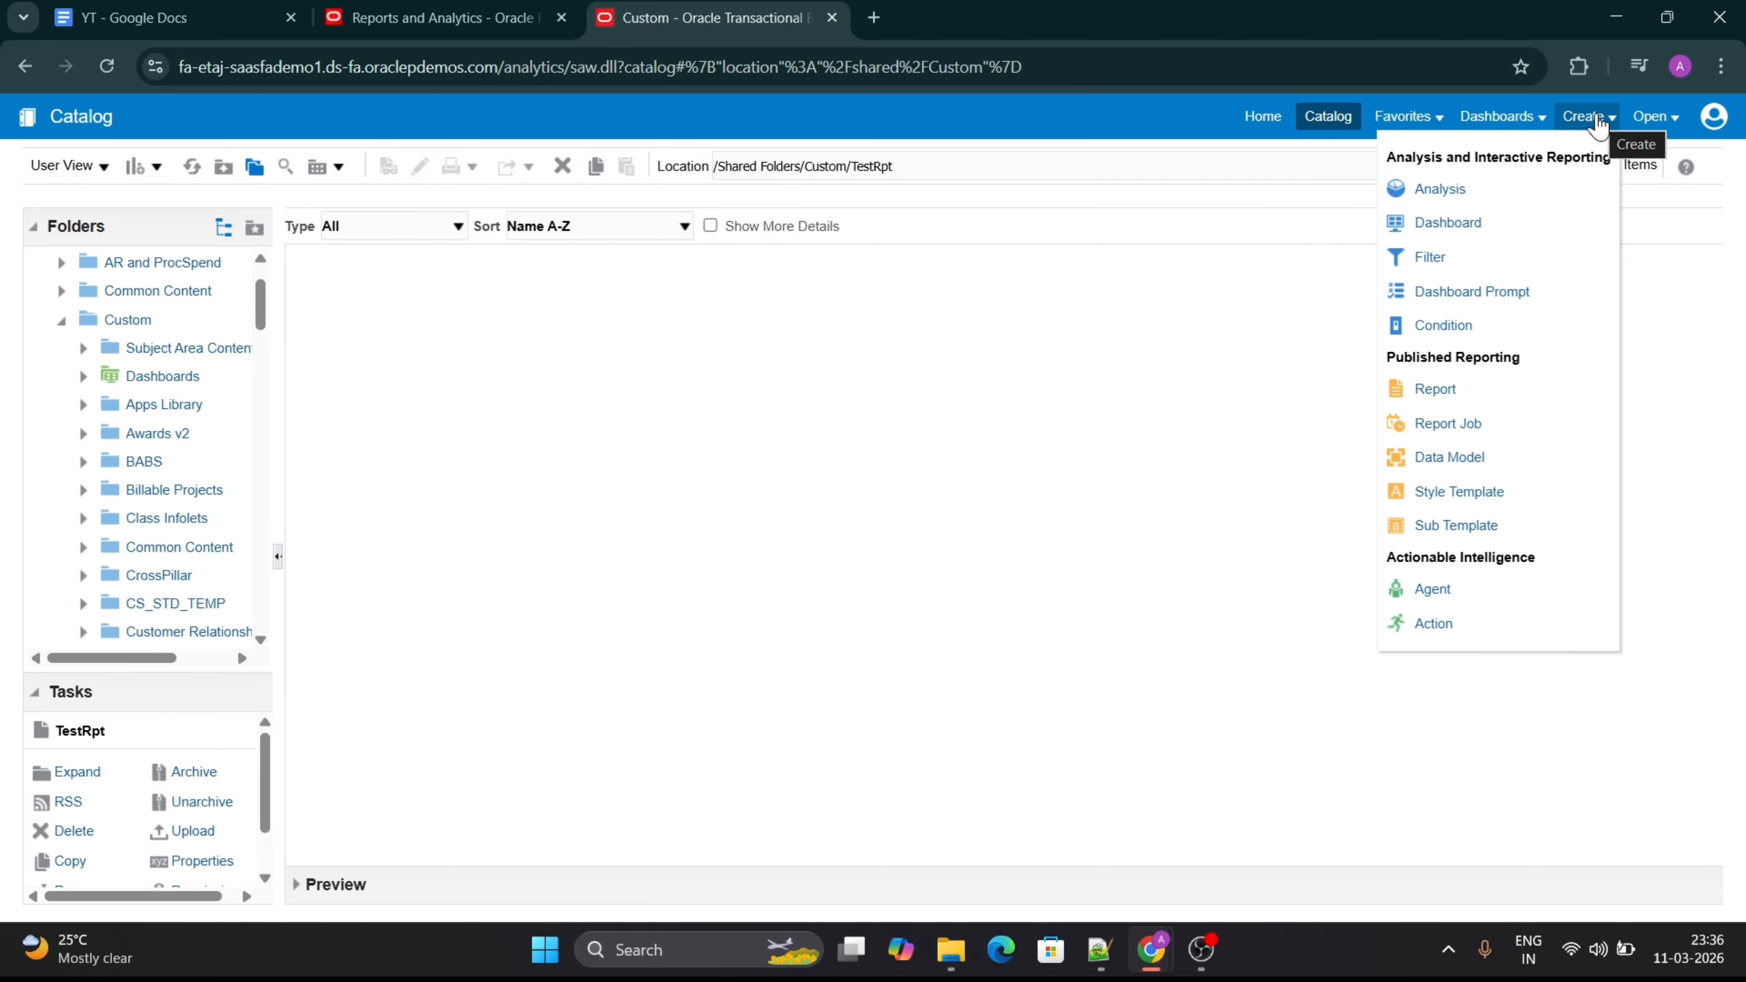
left_click(1449, 457)
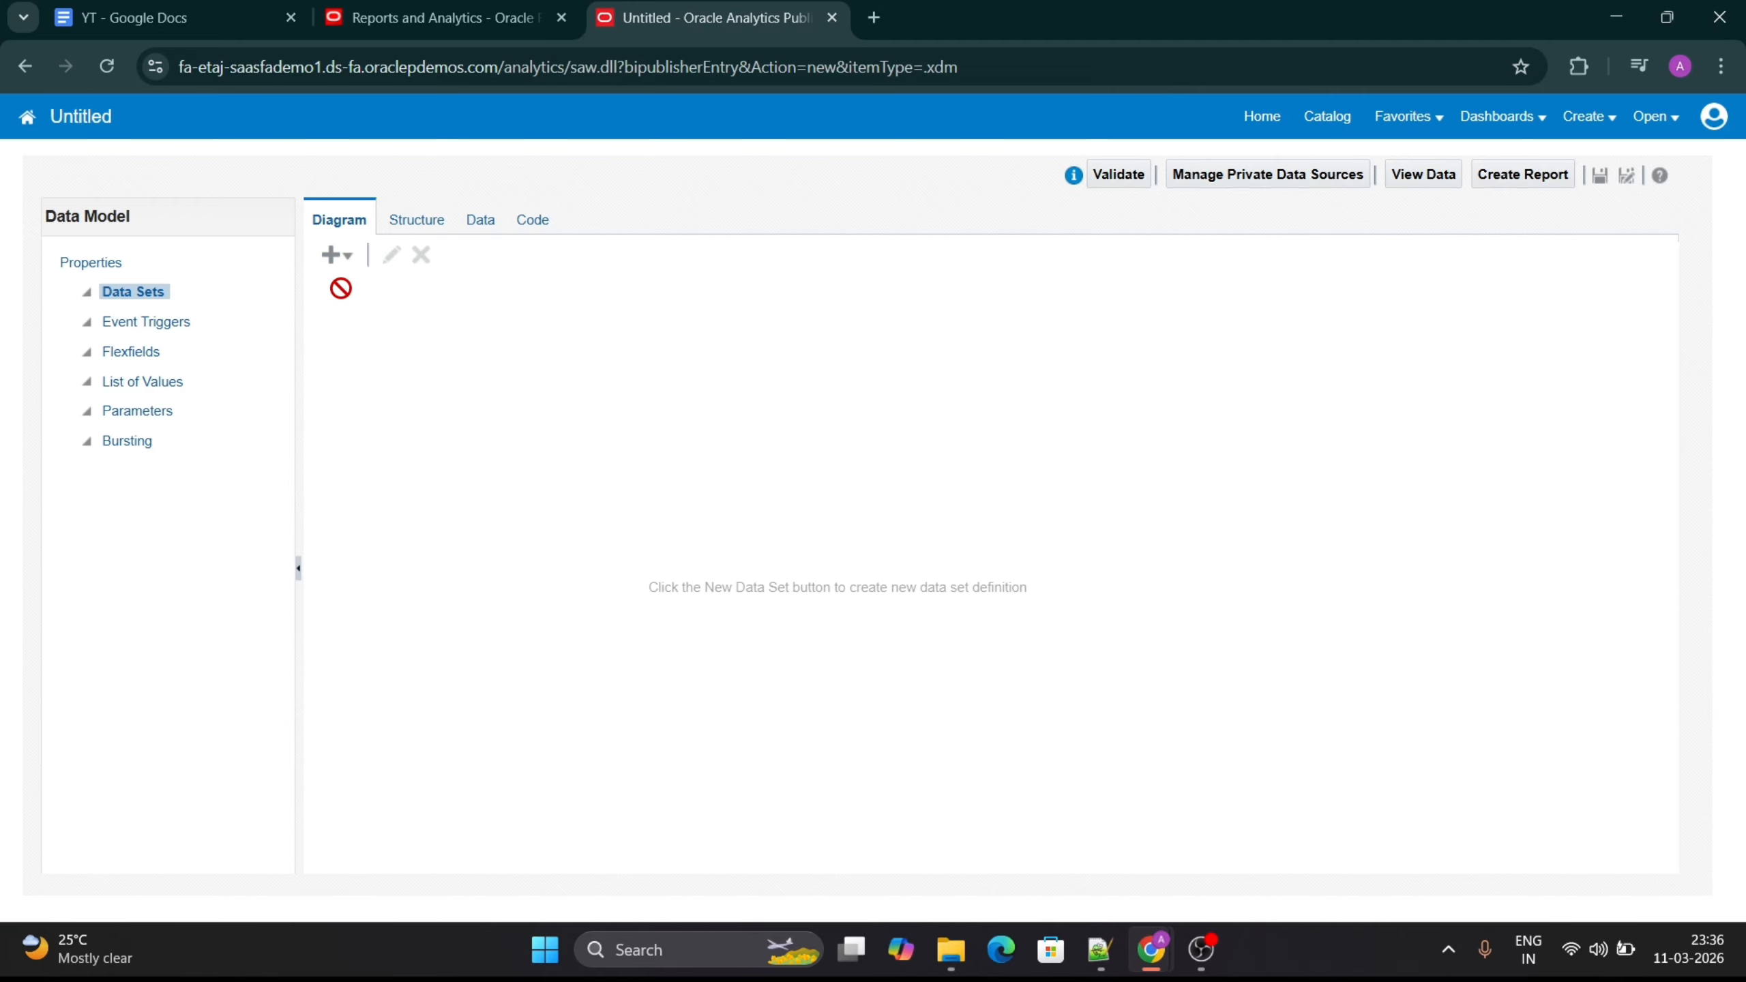
left_click(333, 256)
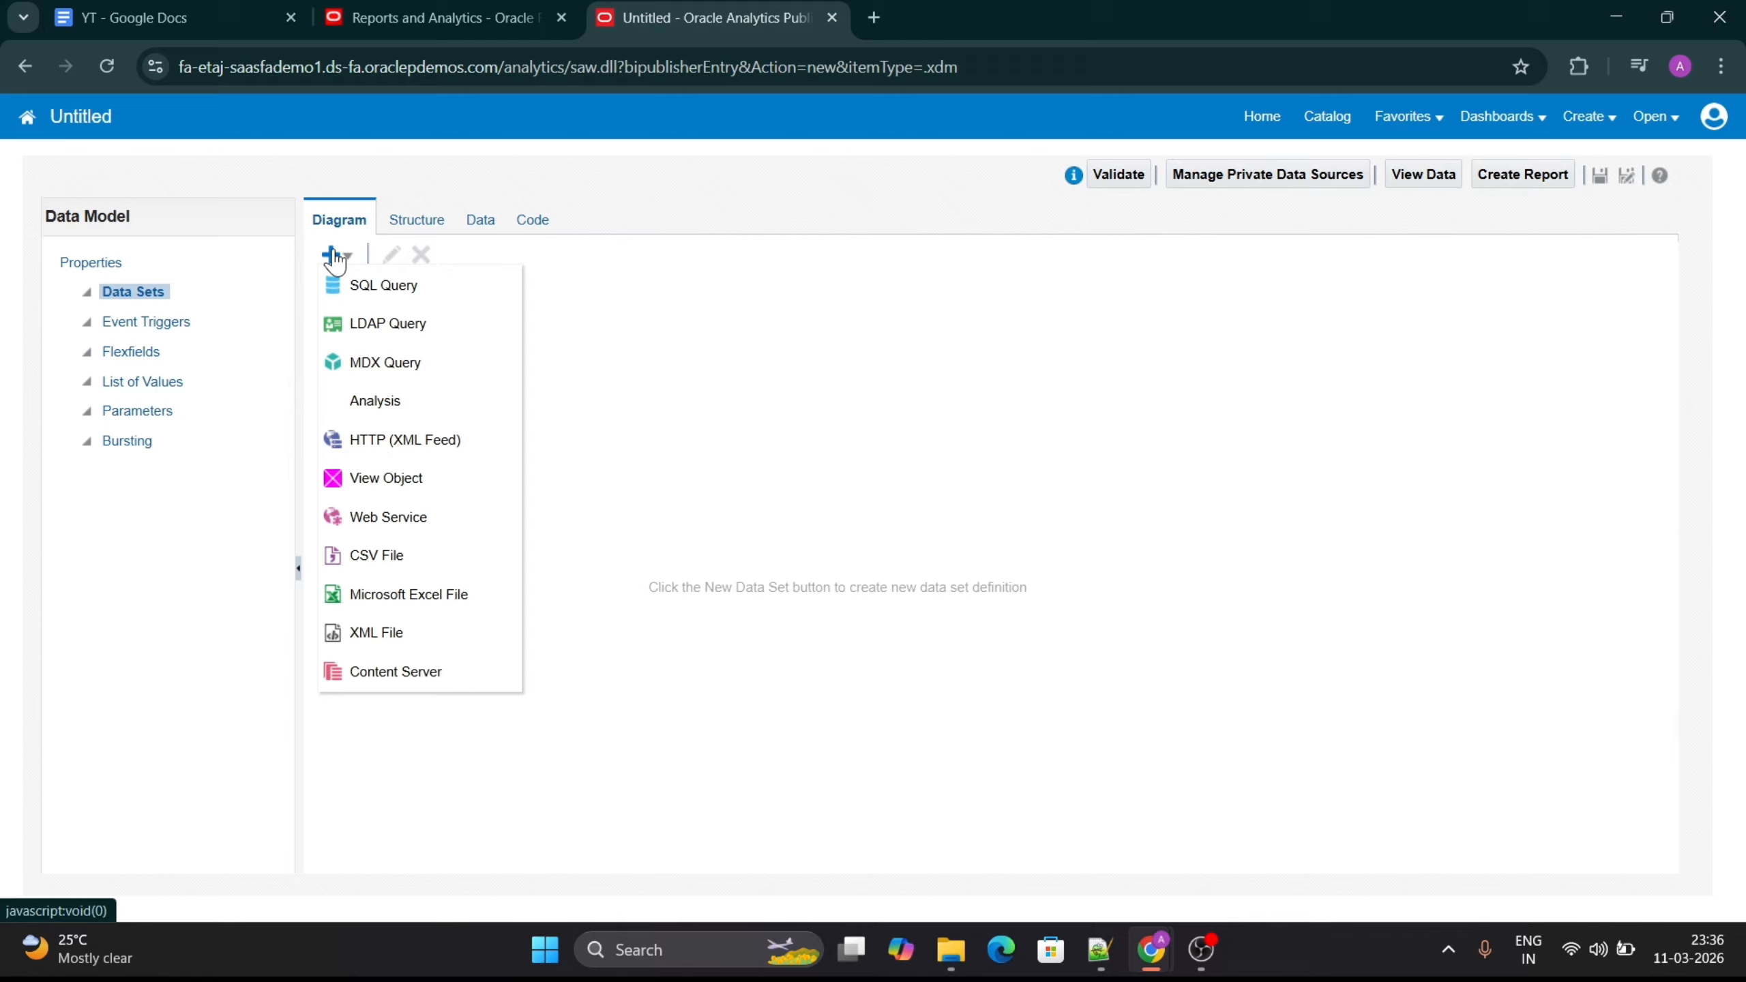
left_click(371, 287)
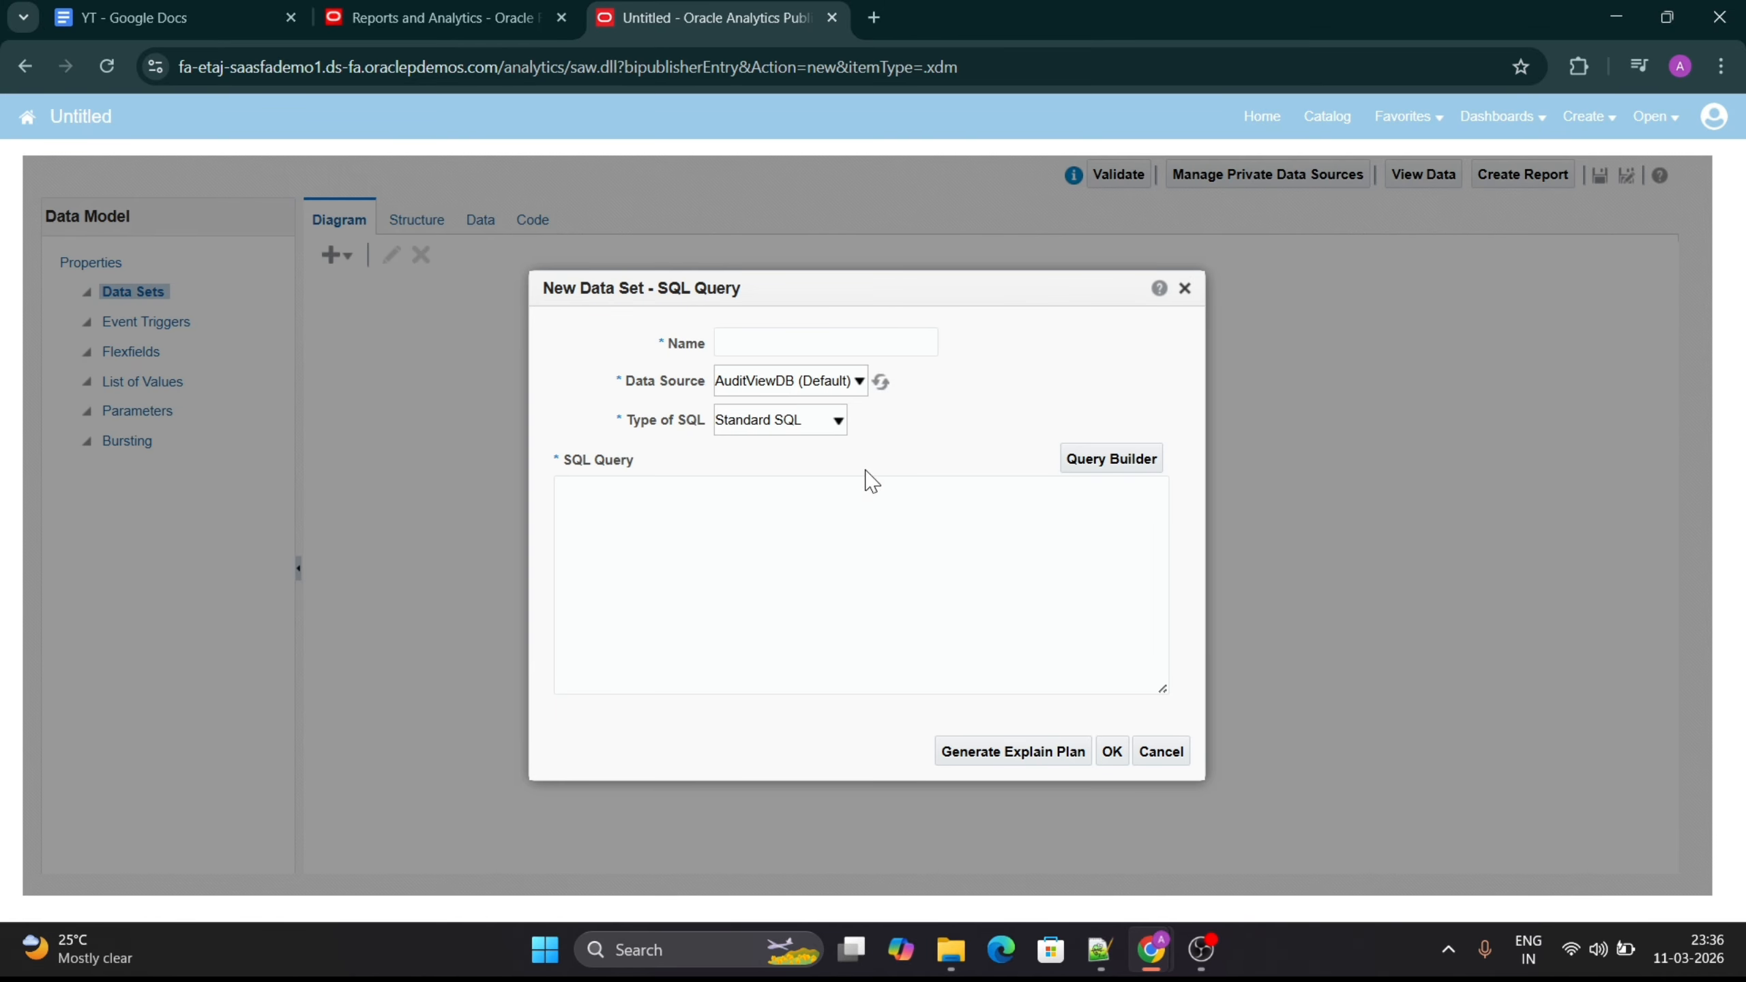
- Copy the ap_invoices_all SELECT statement, through ORDER BY ai.invoice_date DESC, from Notepad++ into the new data set's SQL query in Chrome
left_click(654, 520)
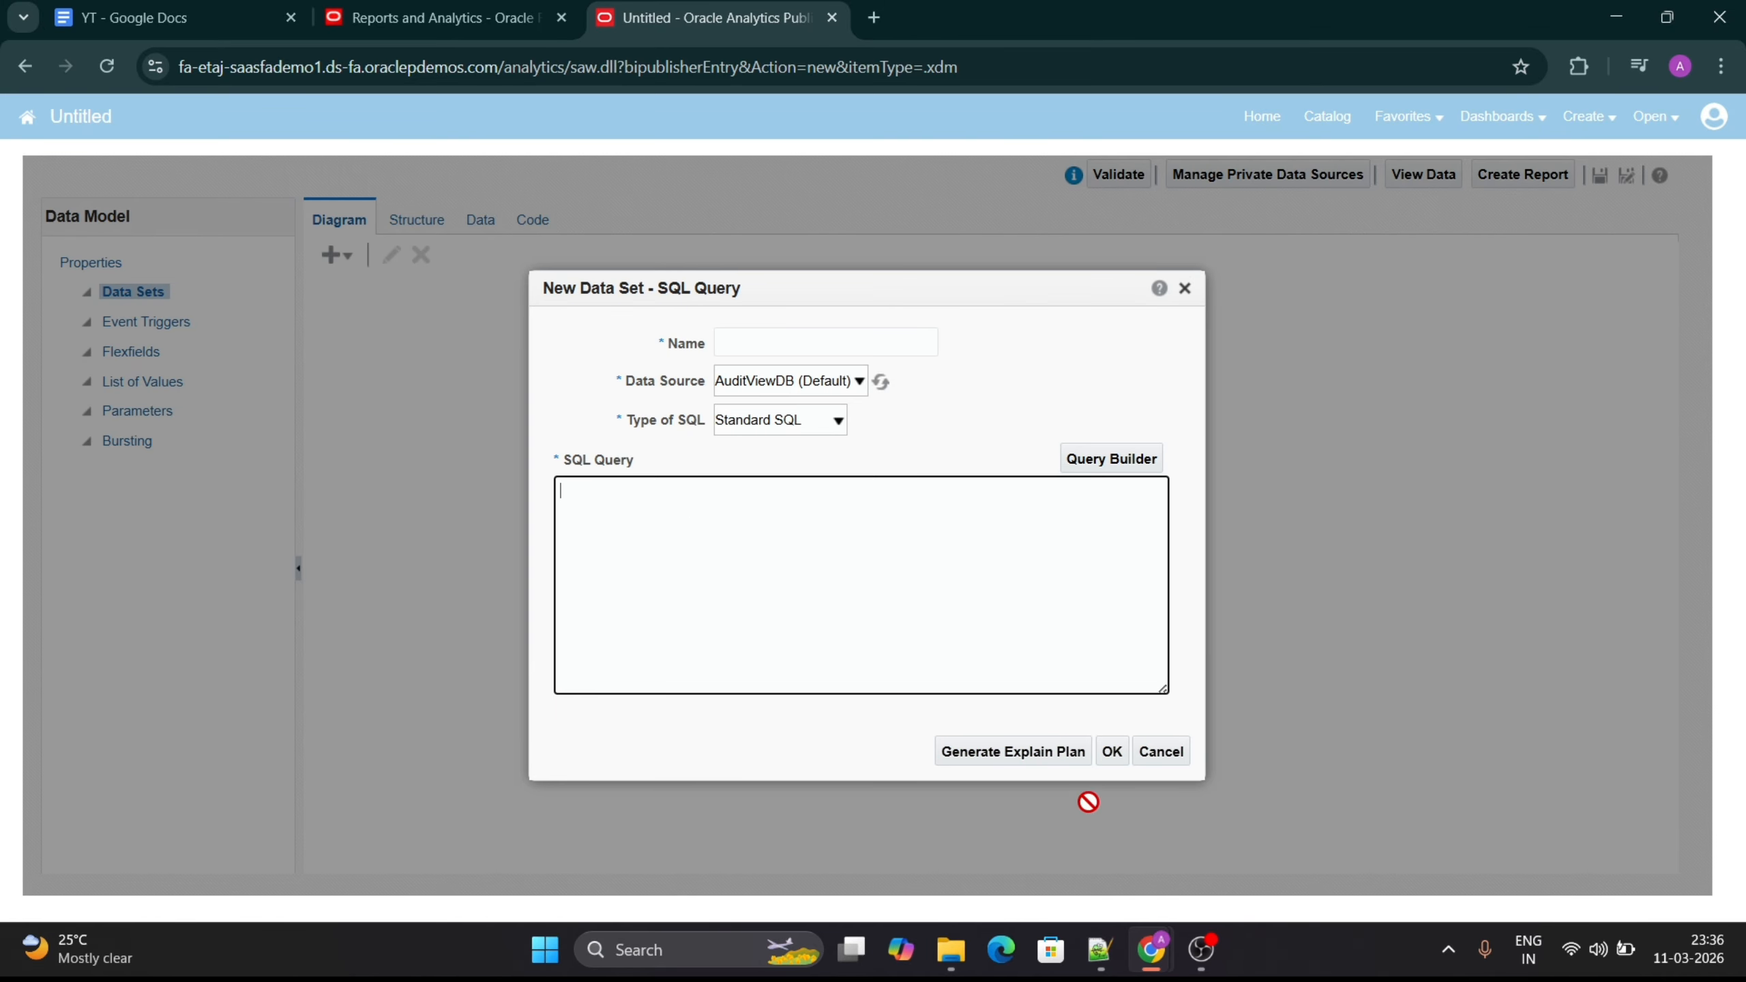
left_click(1100, 950)
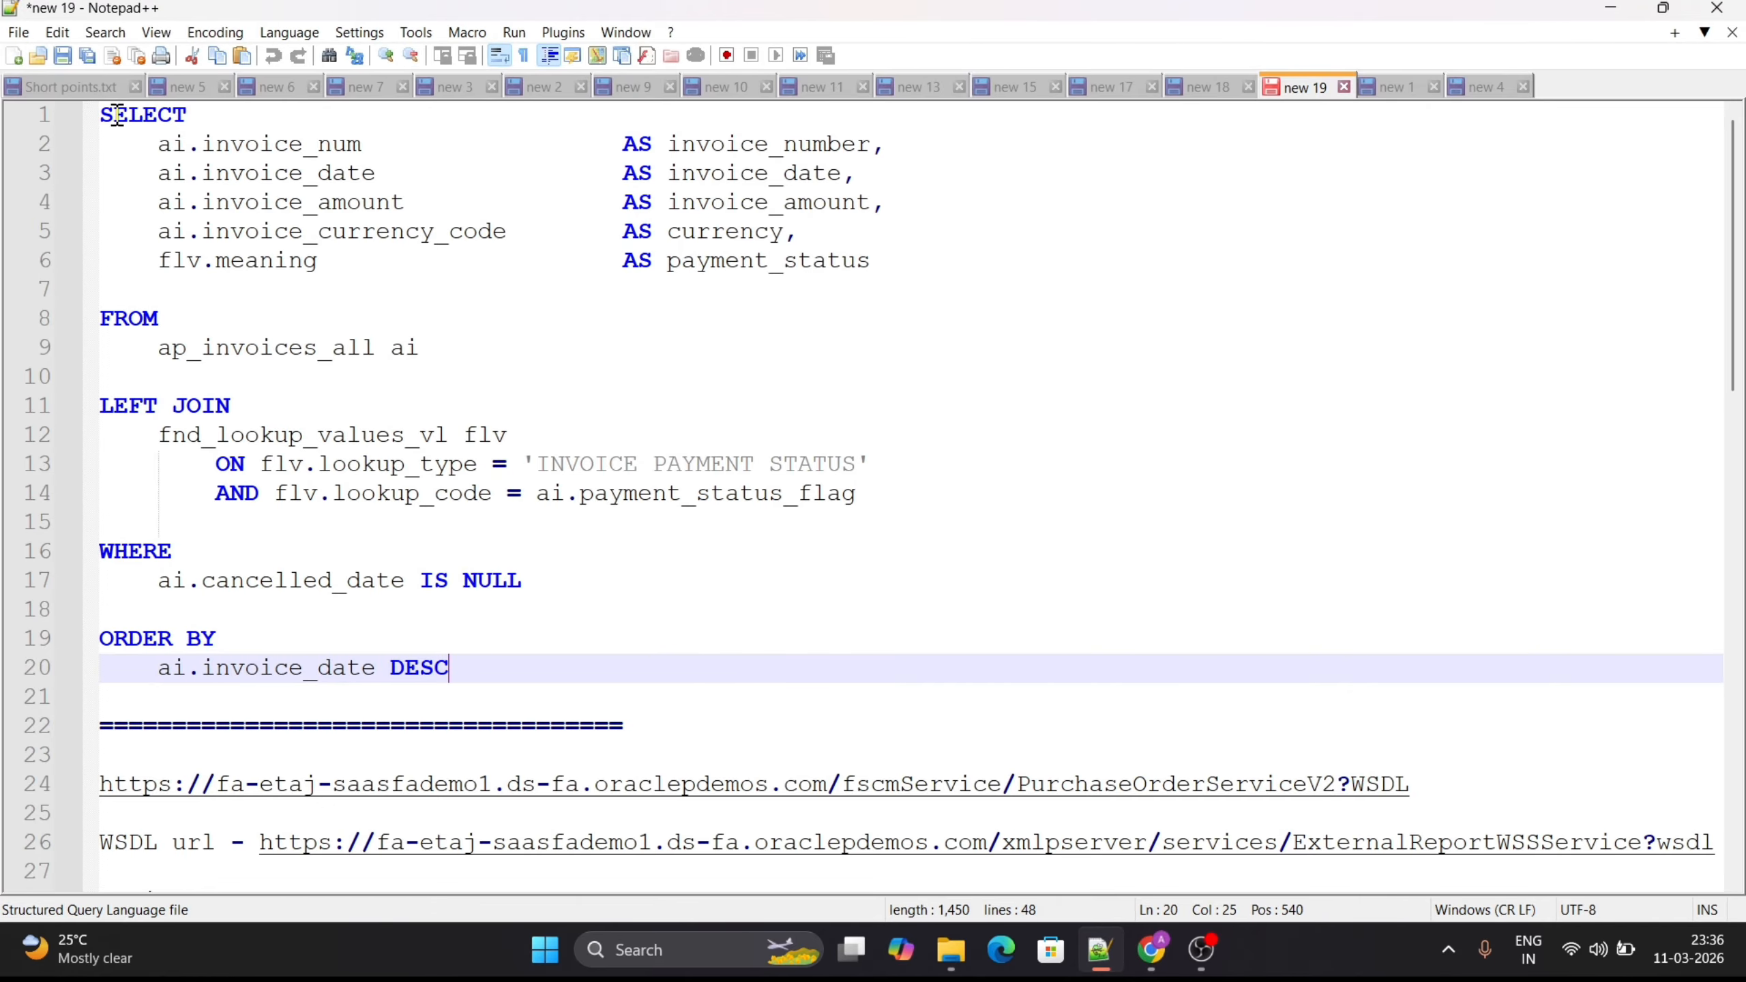
left_click_drag(104, 112, 480, 663)
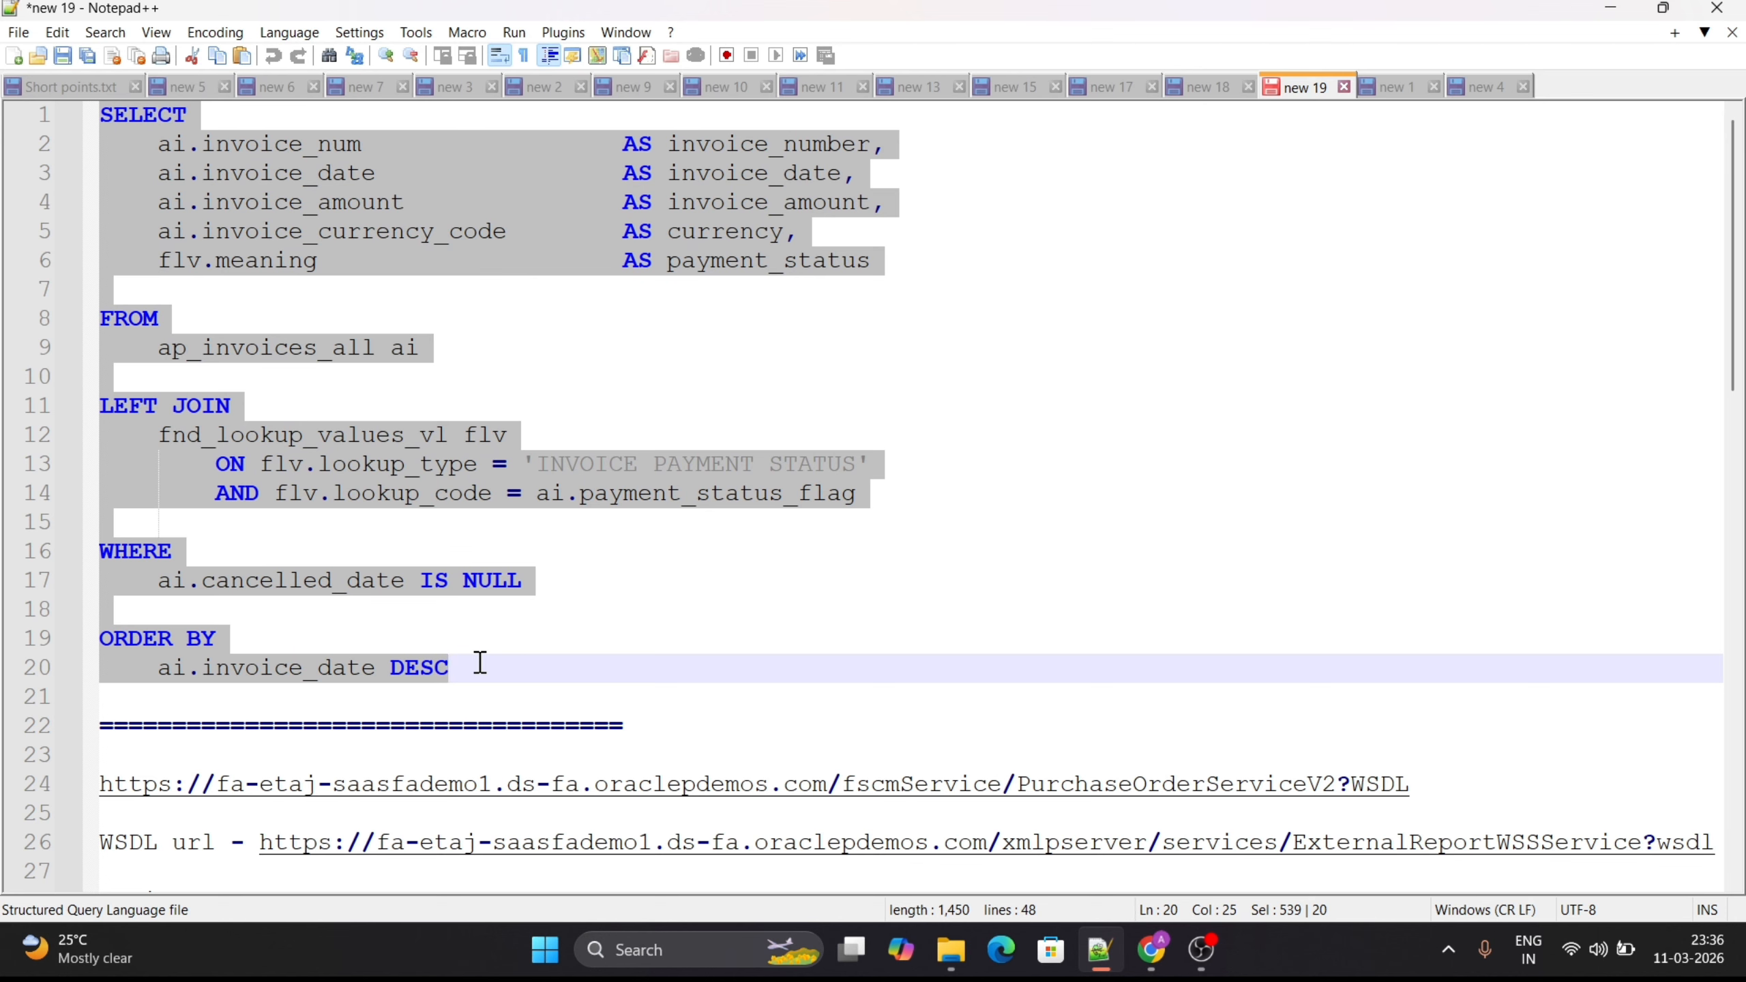
mouse_move(1151, 949)
left_click(1031, 855)
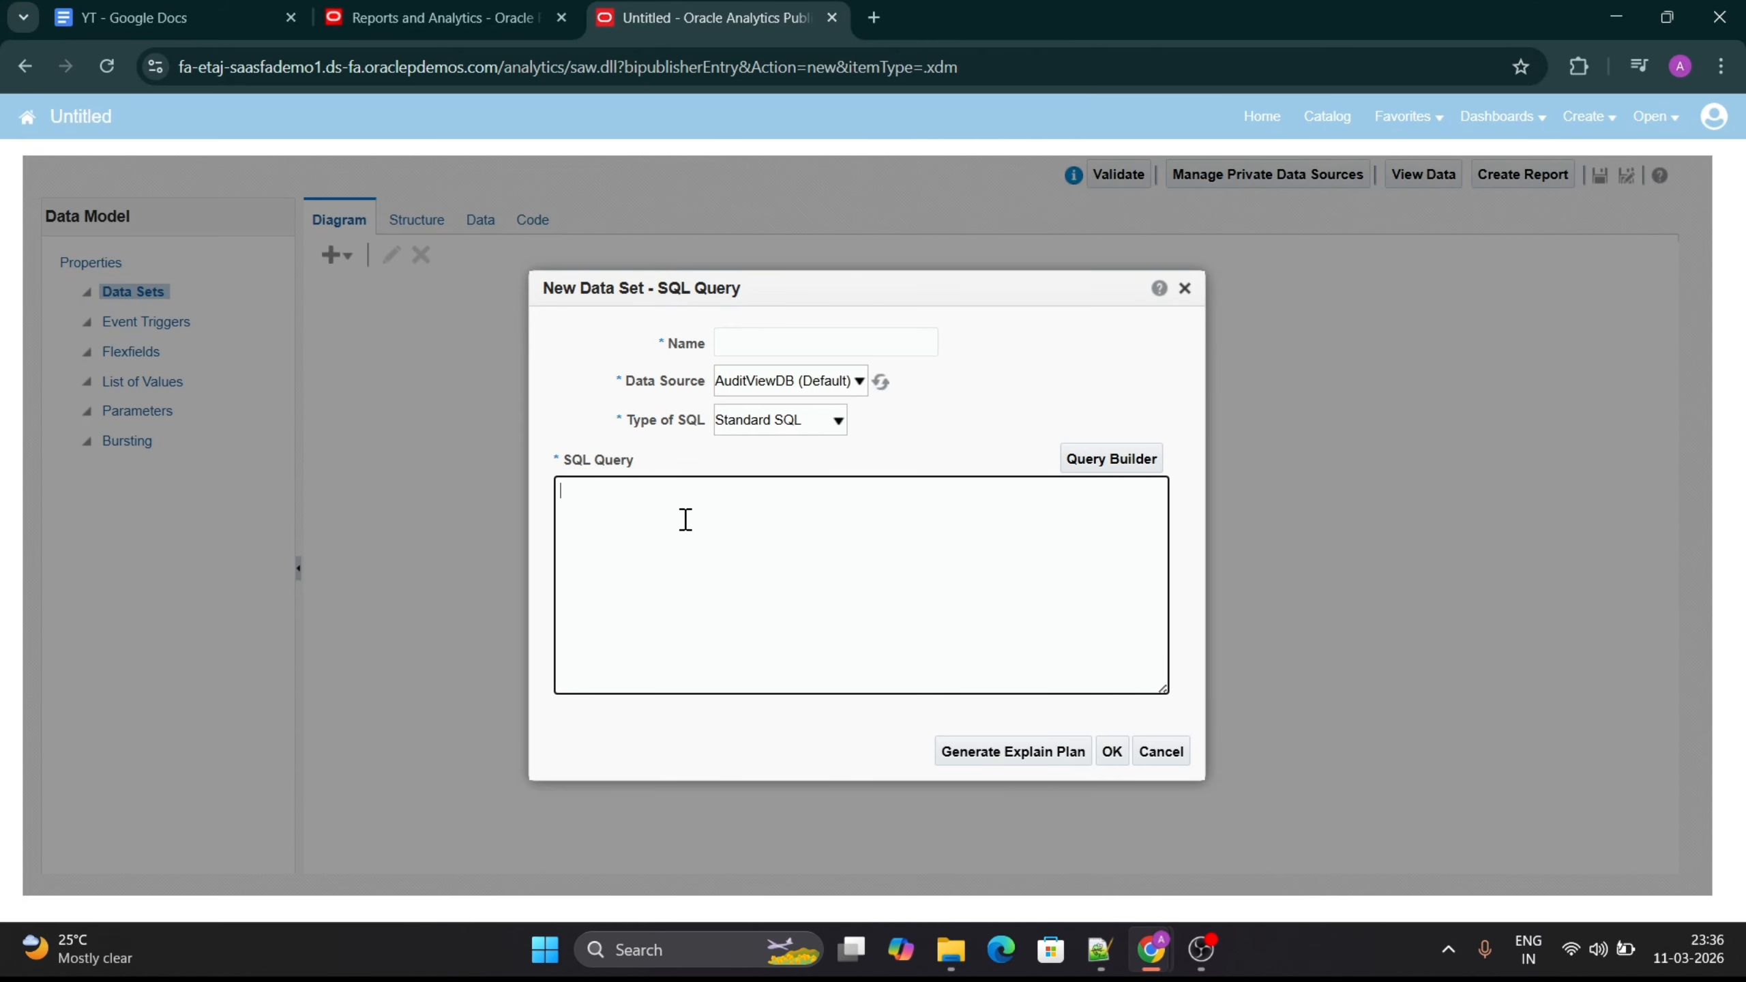
key("ctrl+v")
scroll(746, 581, "up", 2)
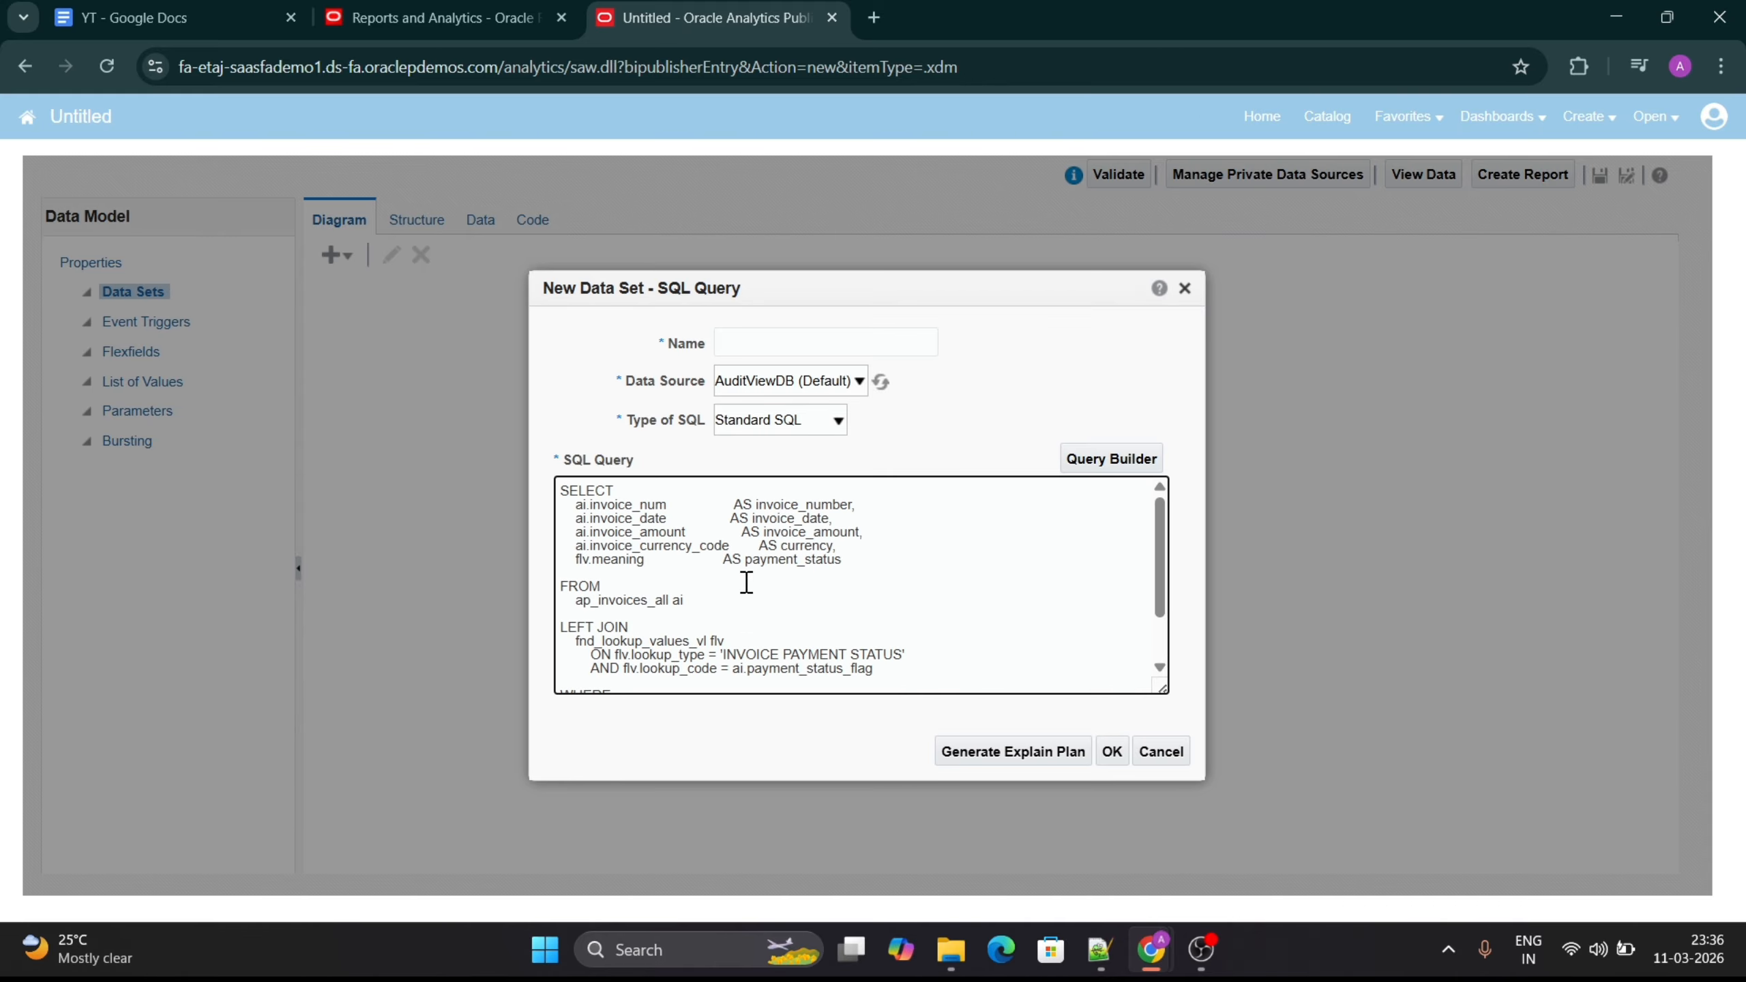
- Name the data set ap_invoice, set its data source to ApplicationDB_FSCM, and create it
left_click(739, 343)
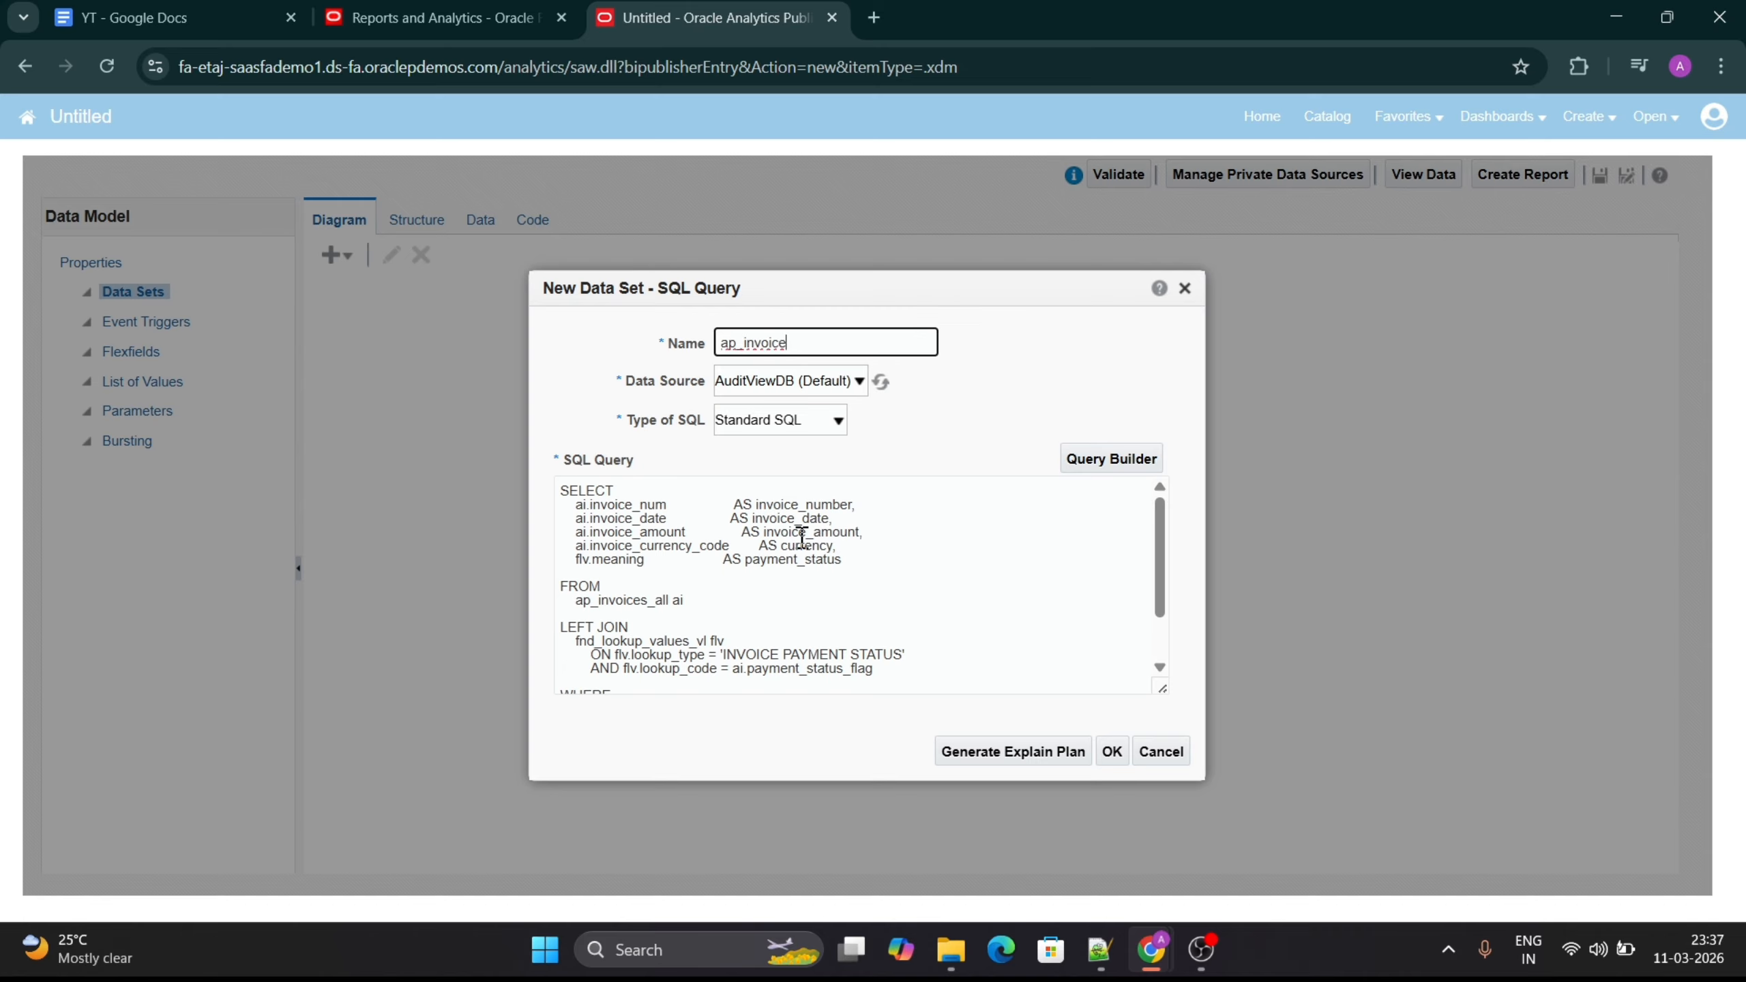
scroll(735, 595, "down", 2)
scroll(735, 594, "up", 2)
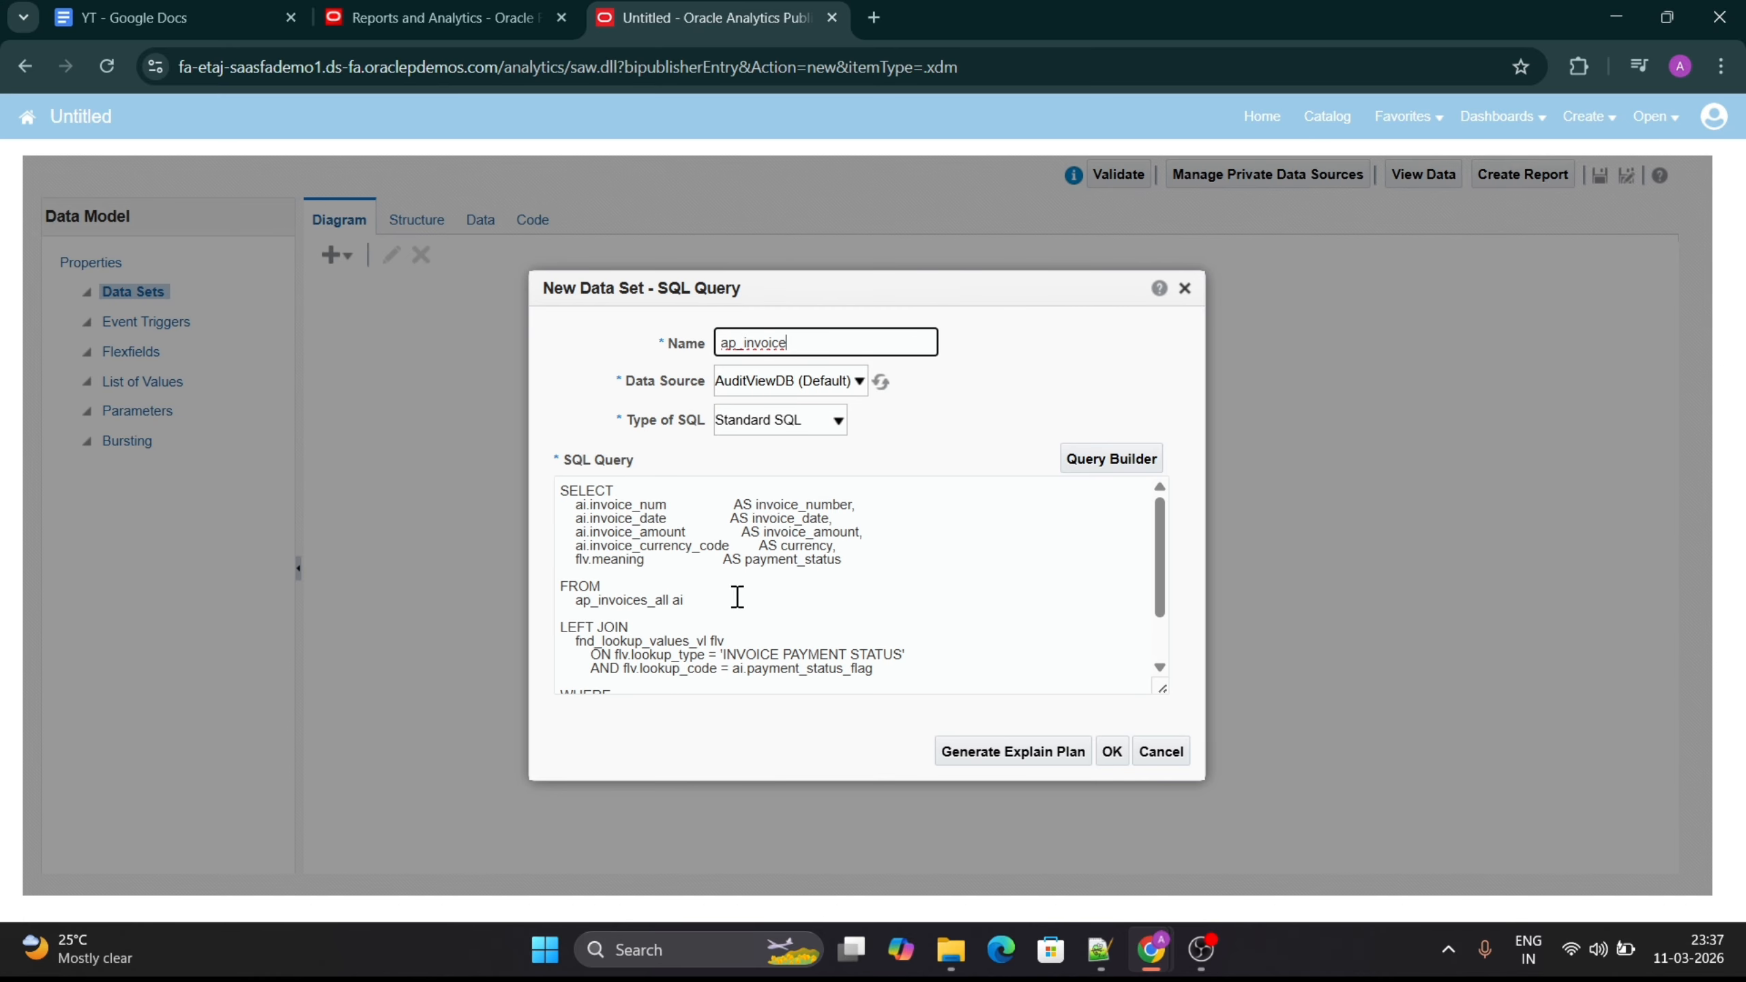
left_click(816, 384)
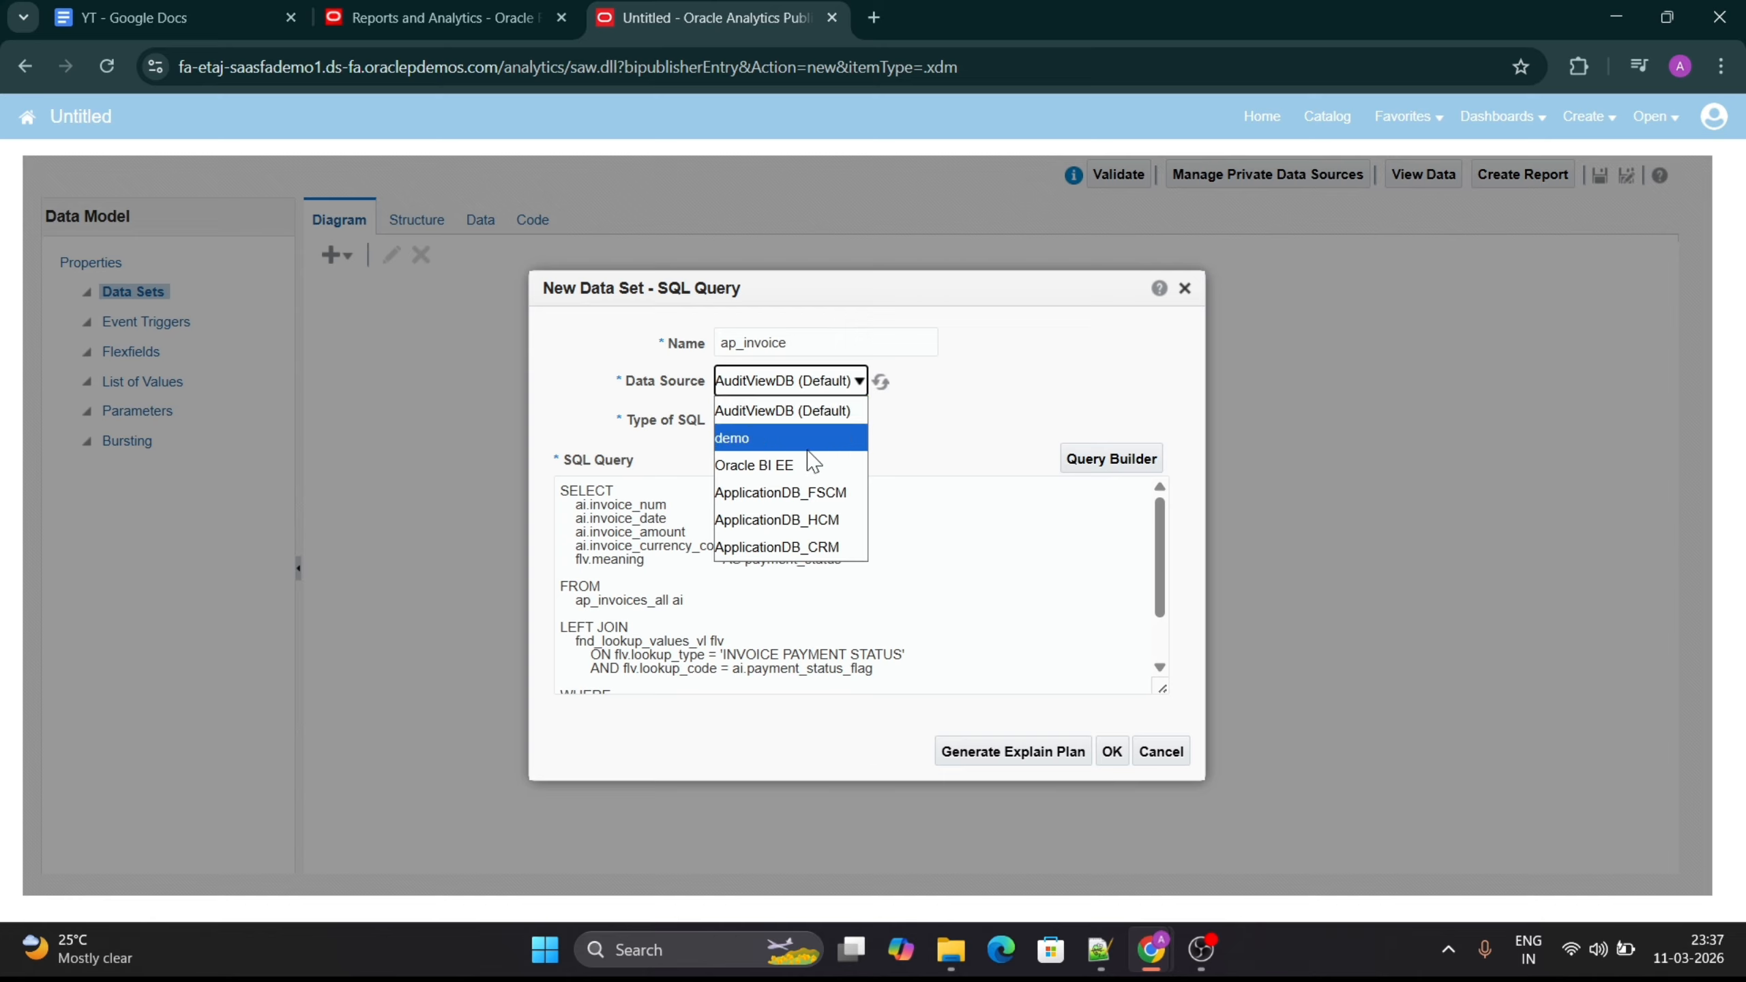
left_click(809, 493)
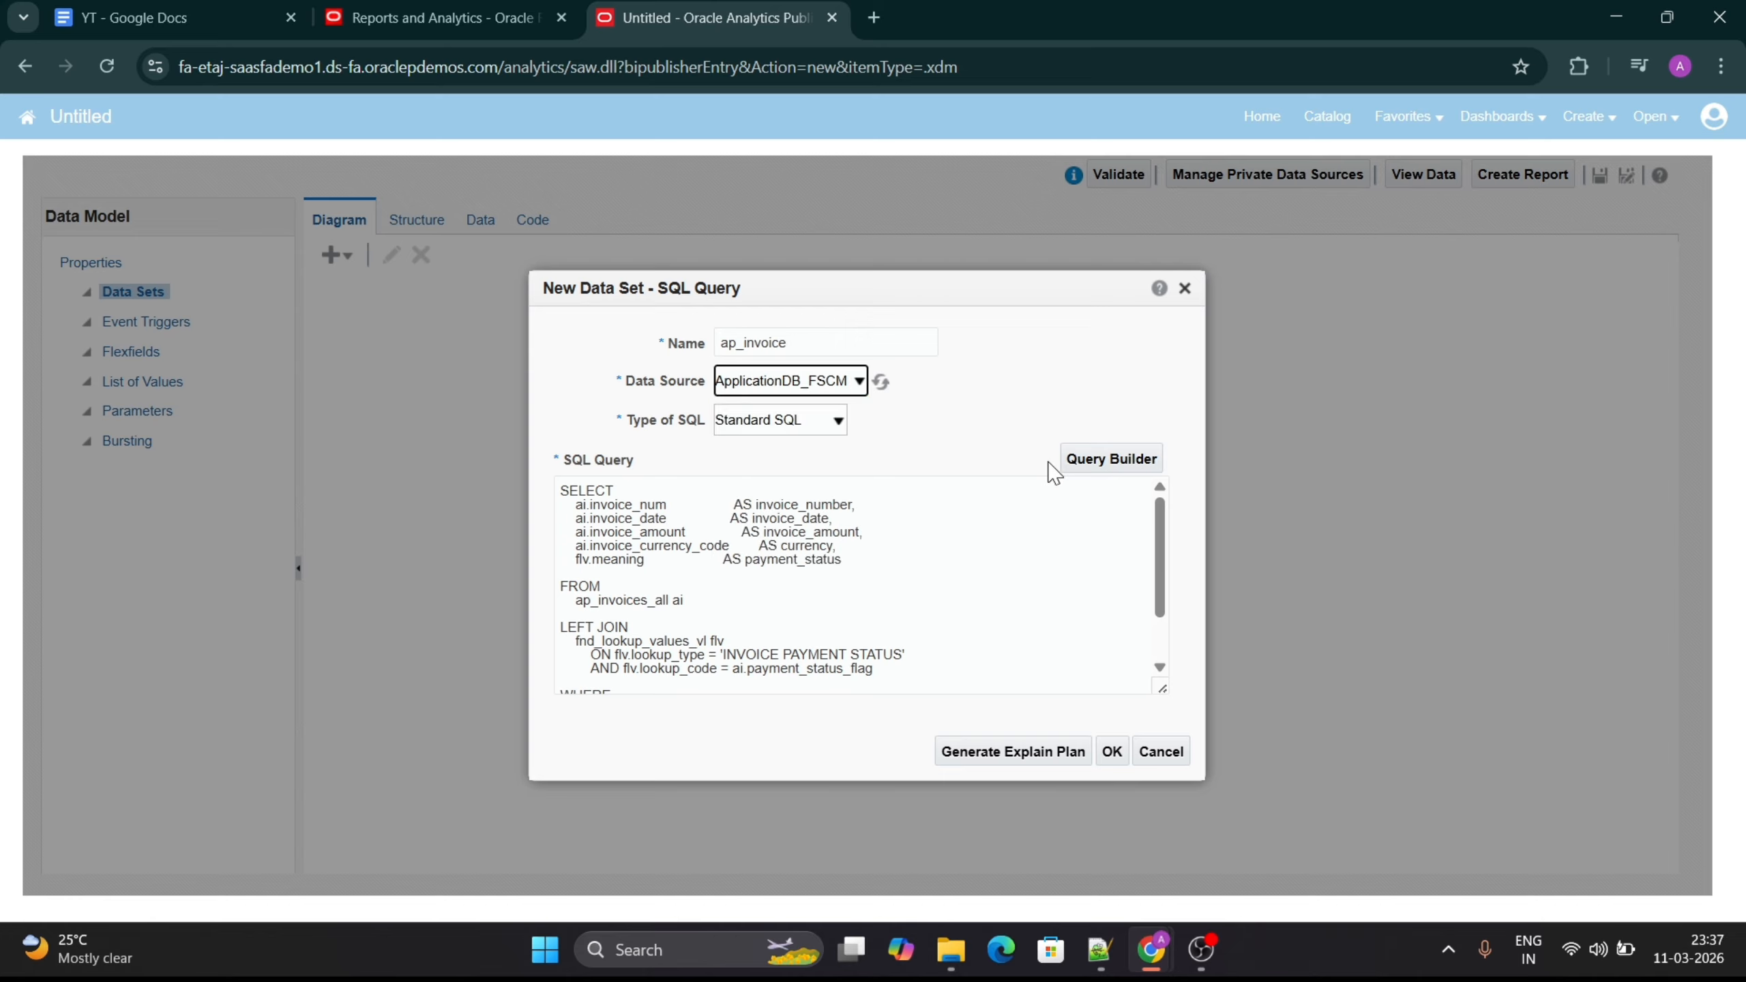
left_click(1118, 759)
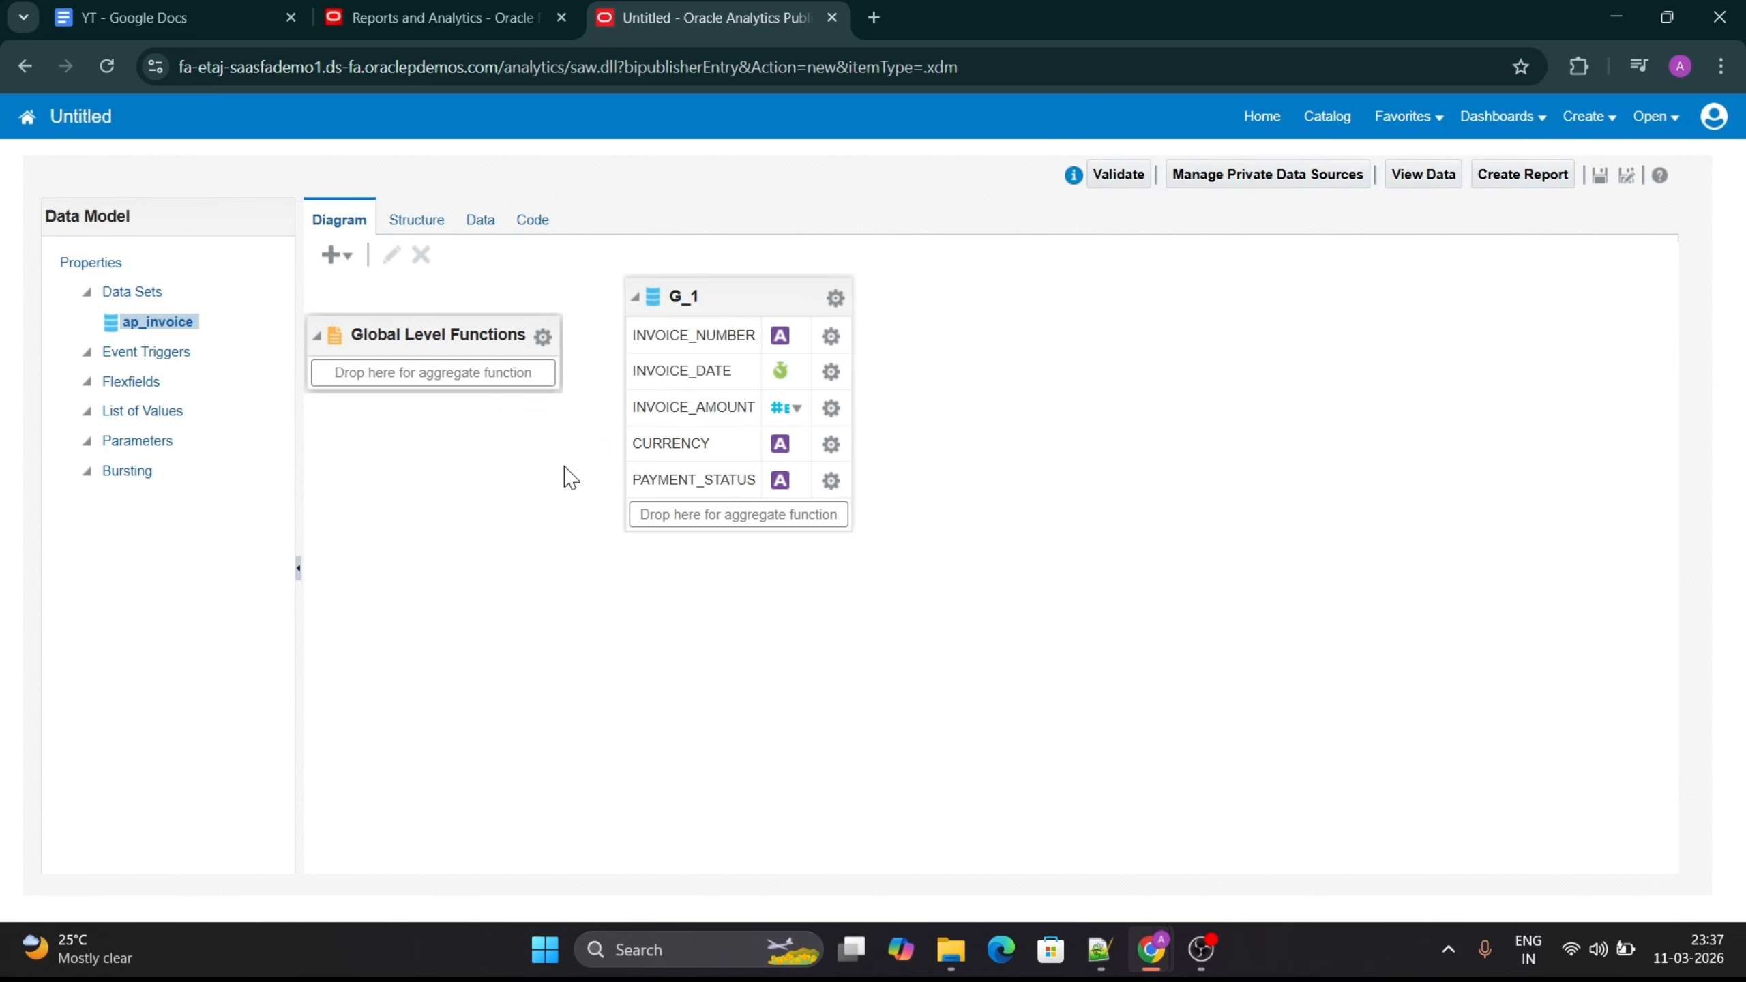
- Preview the ap_invoice query's data for 5 rows as a tree and as a table
left_click(479, 222)
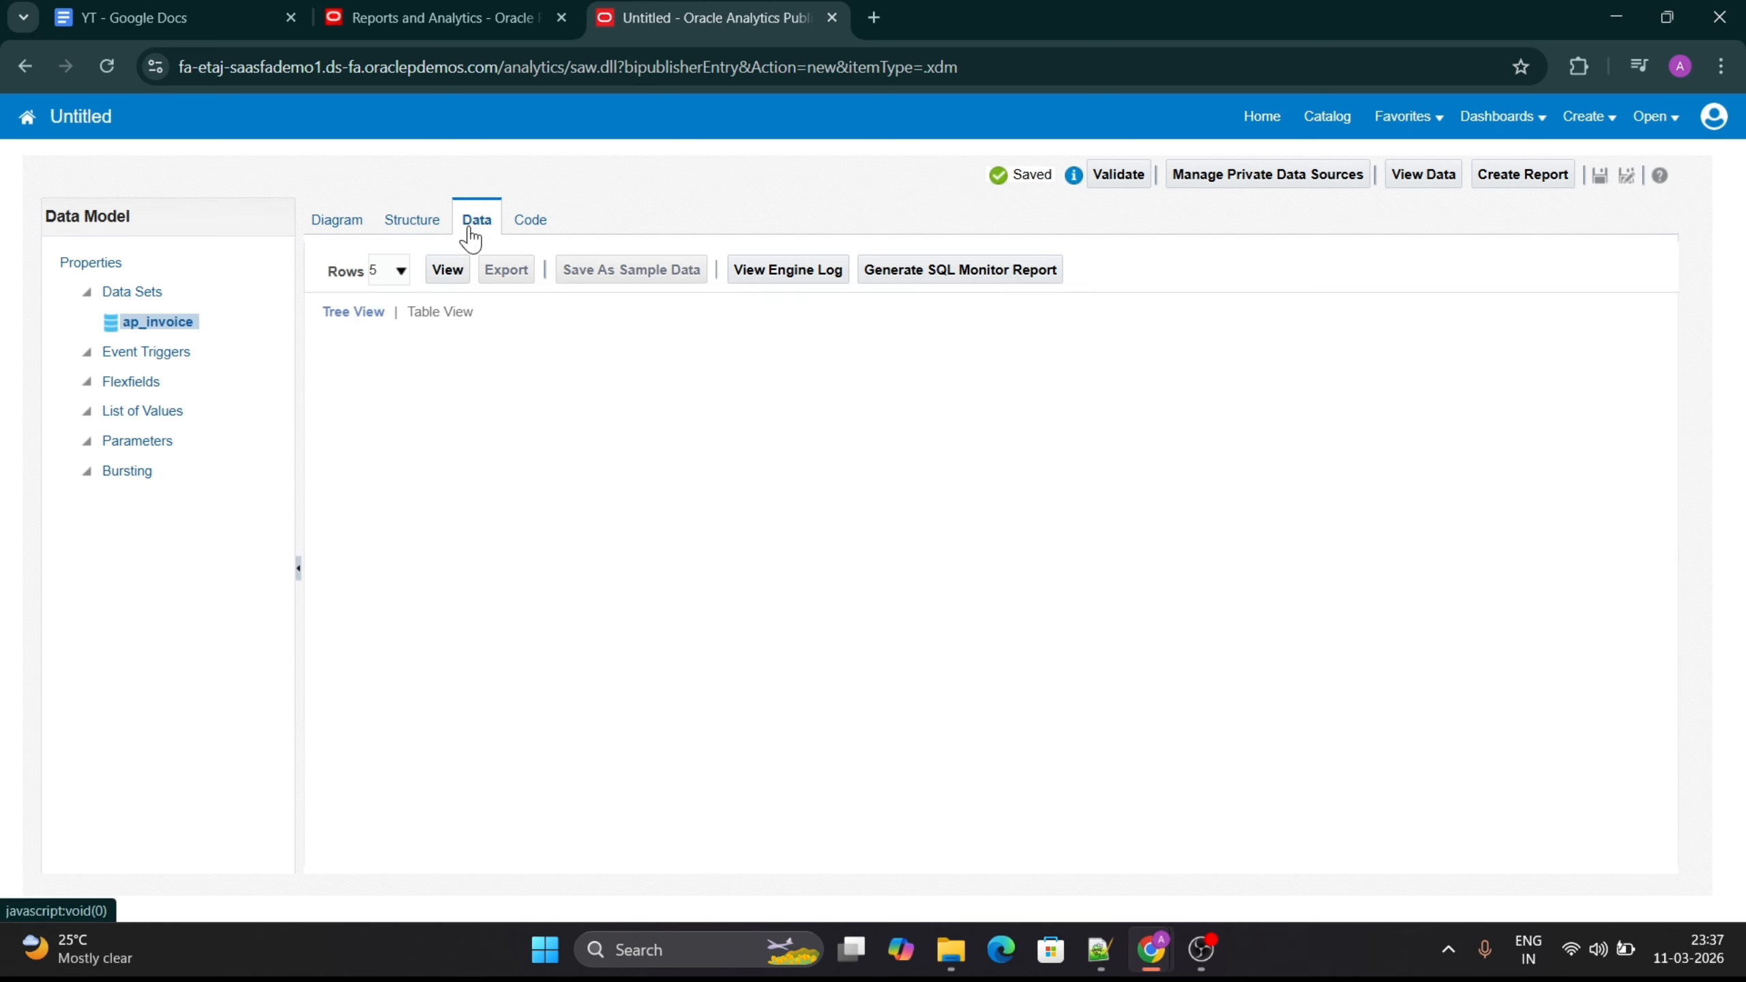
left_click(447, 270)
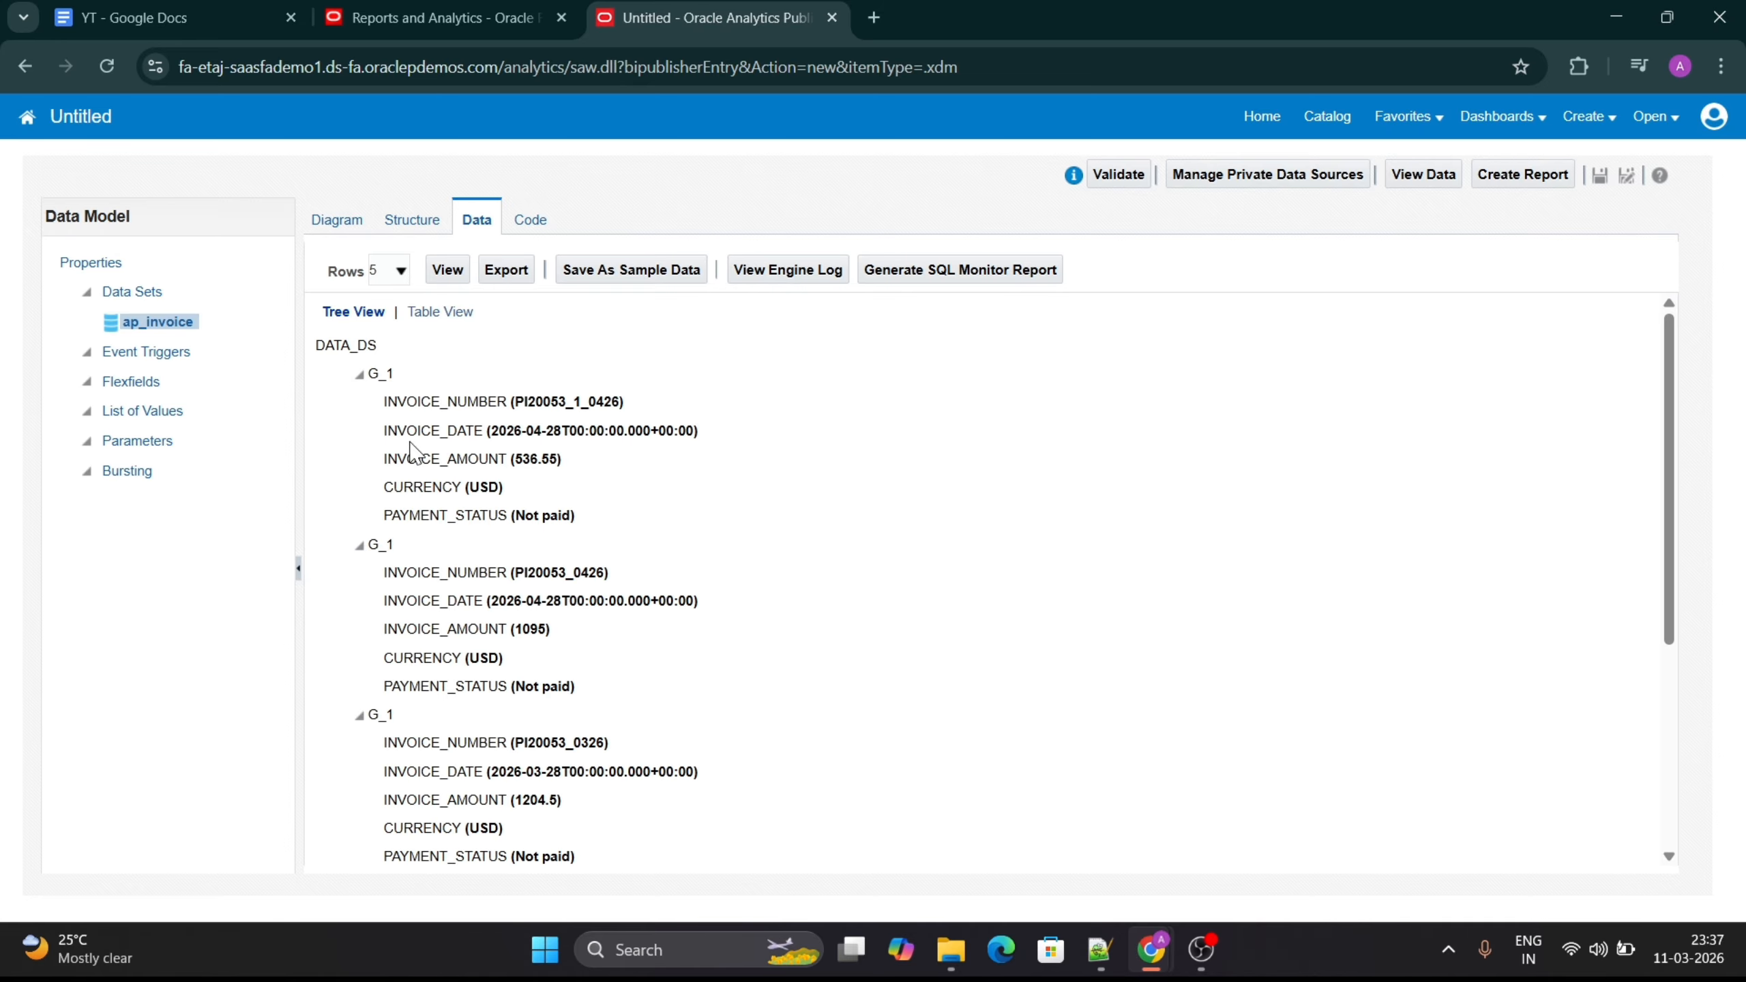
scroll(443, 705, "down", 2)
scroll(446, 705, "up", 2)
left_click(430, 313)
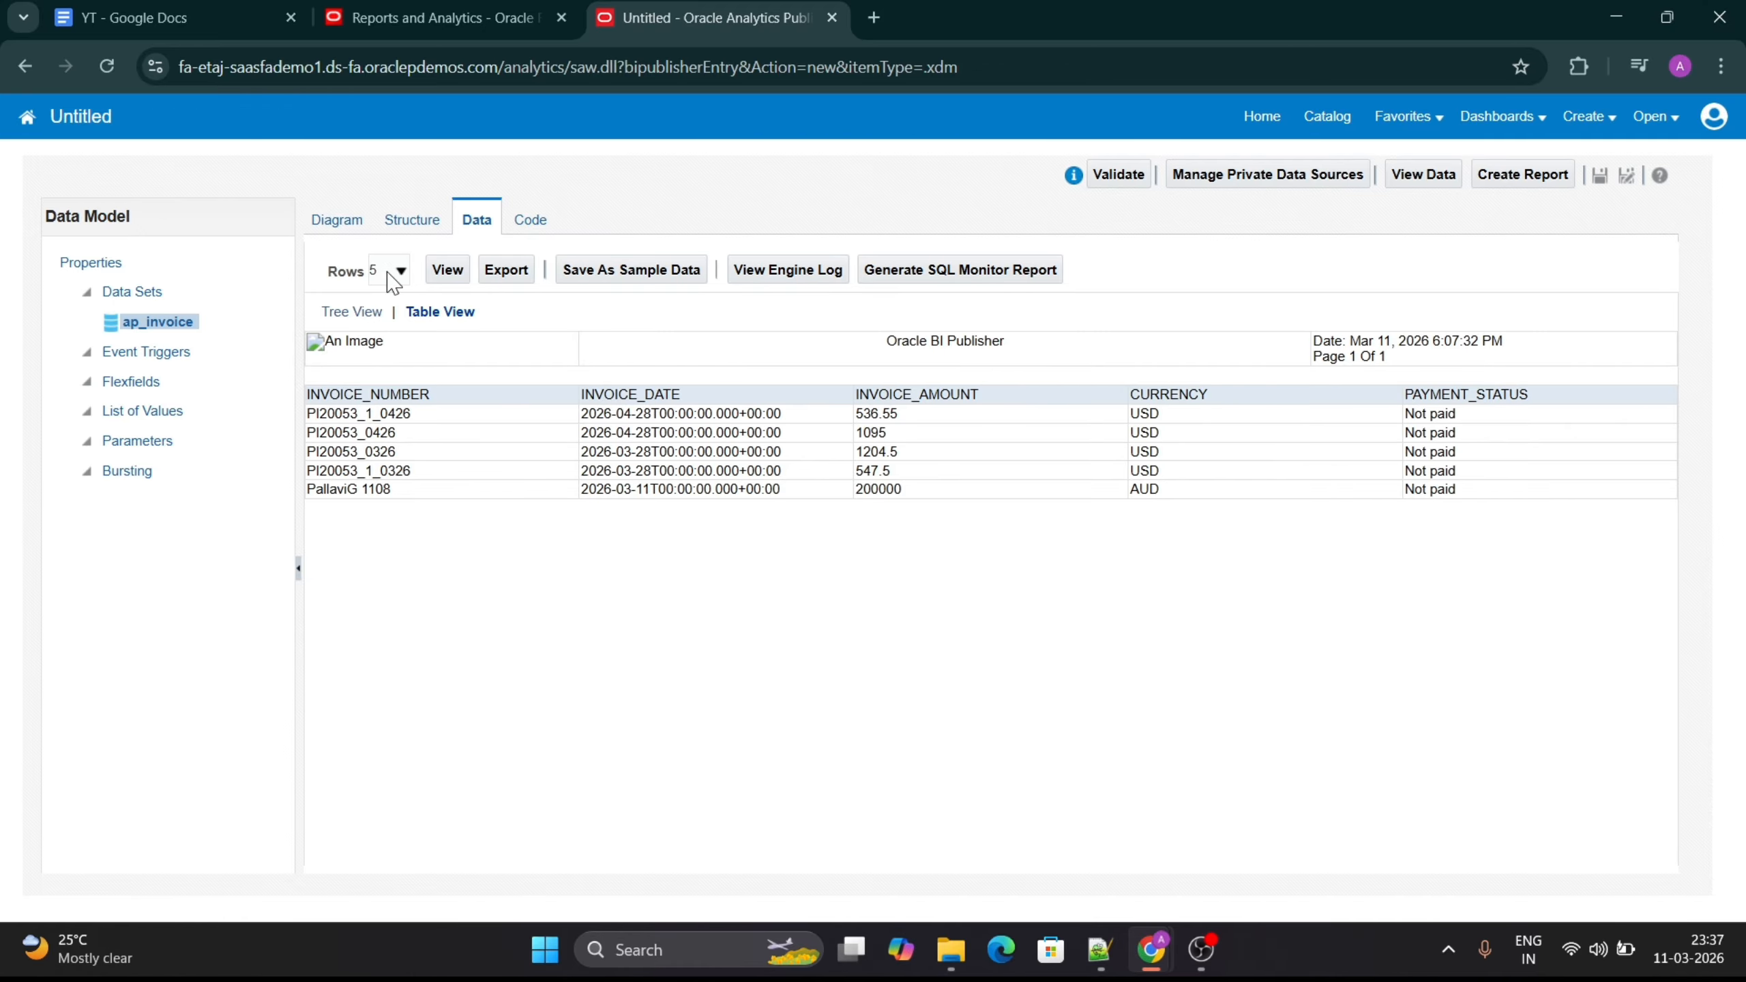
- Review the data model's diagram and its parameters, returning to the ap_invoice data set
left_click(344, 224)
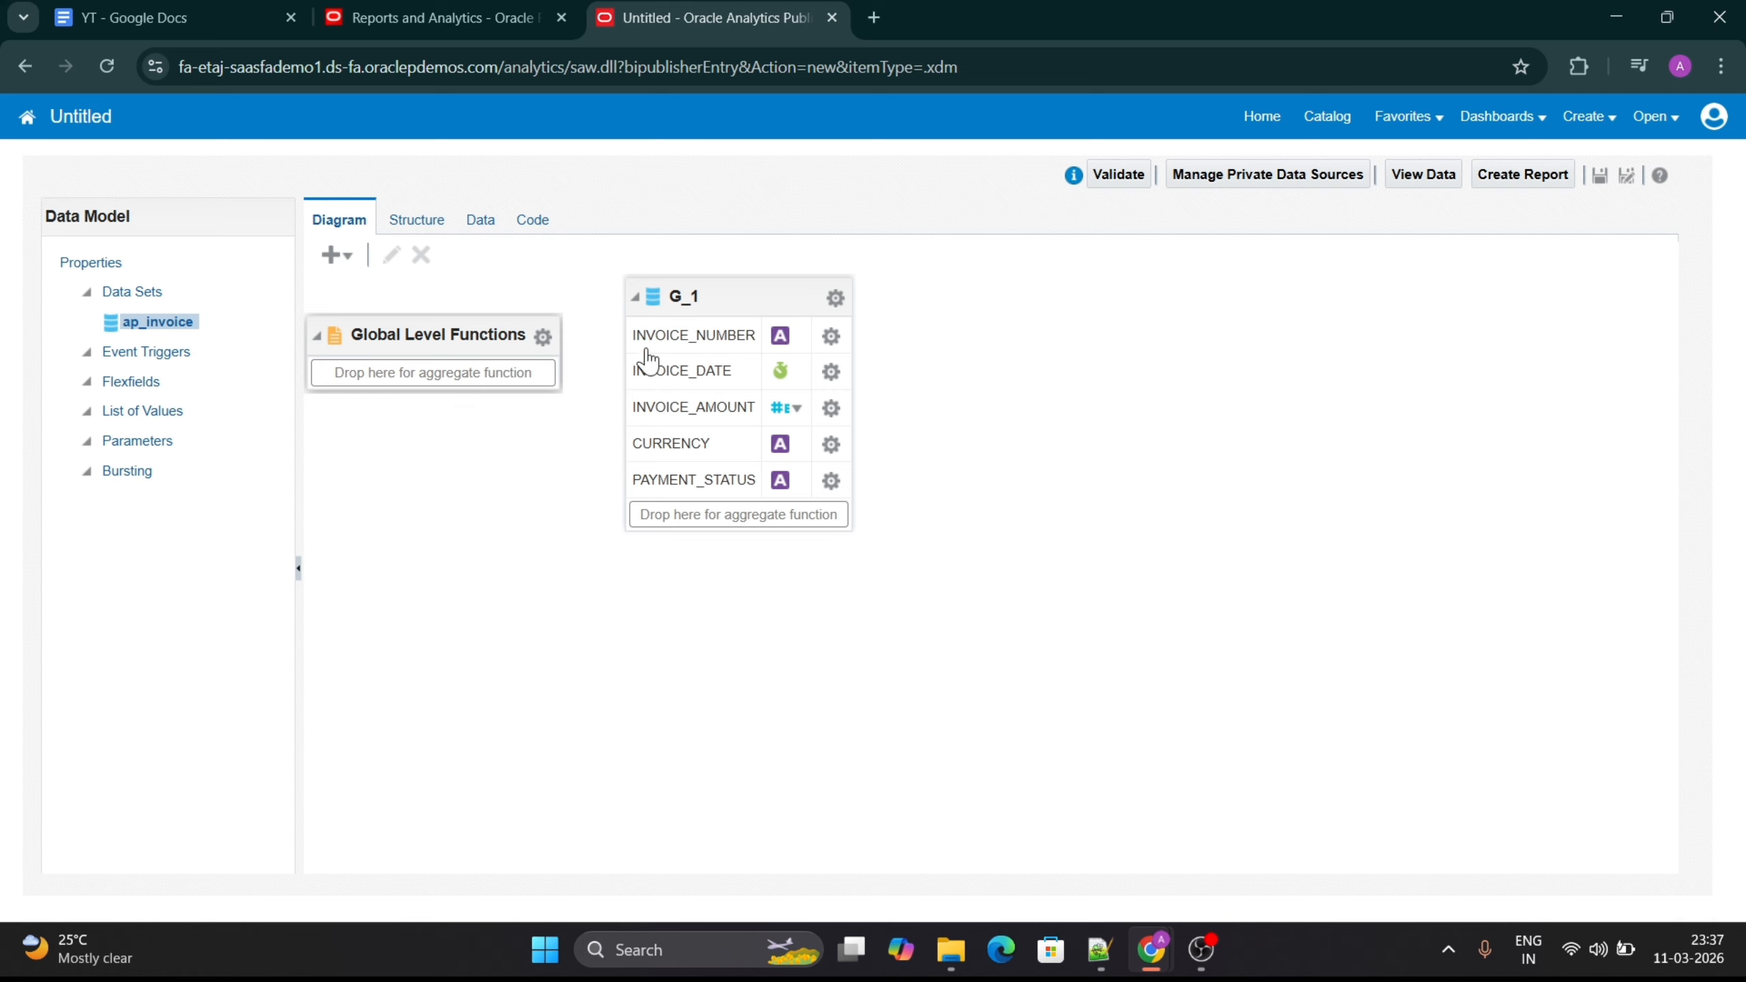
left_click(110, 446)
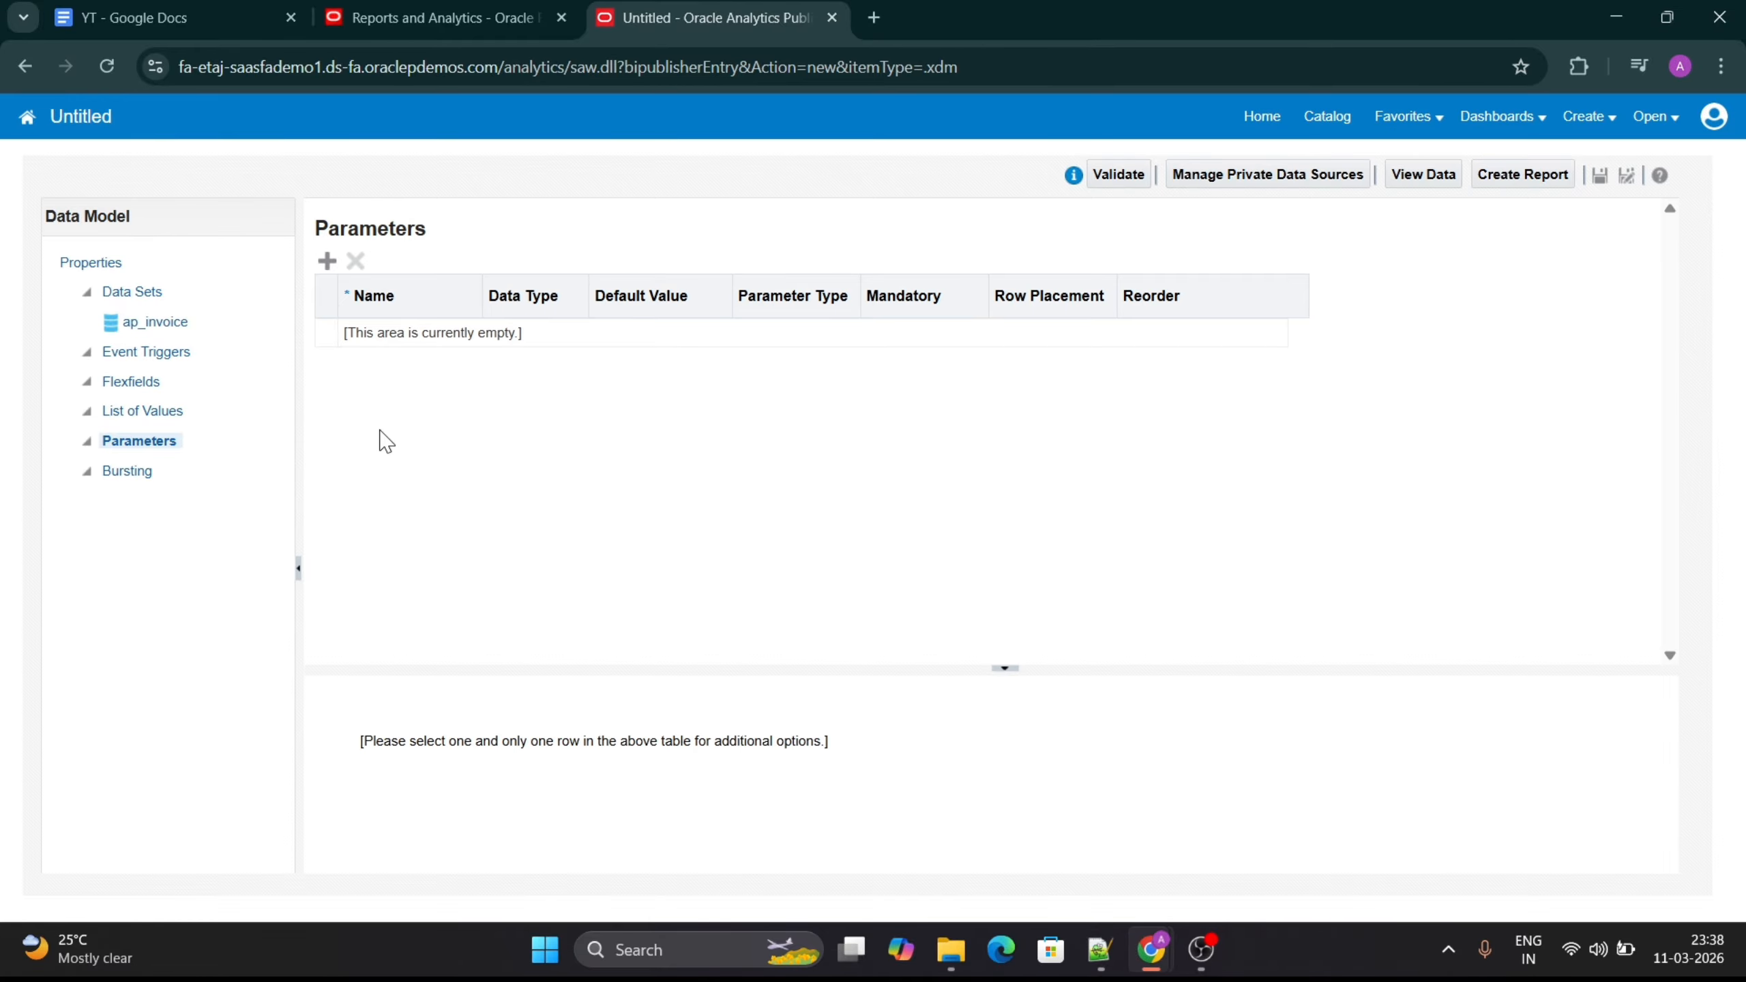
left_click(155, 322)
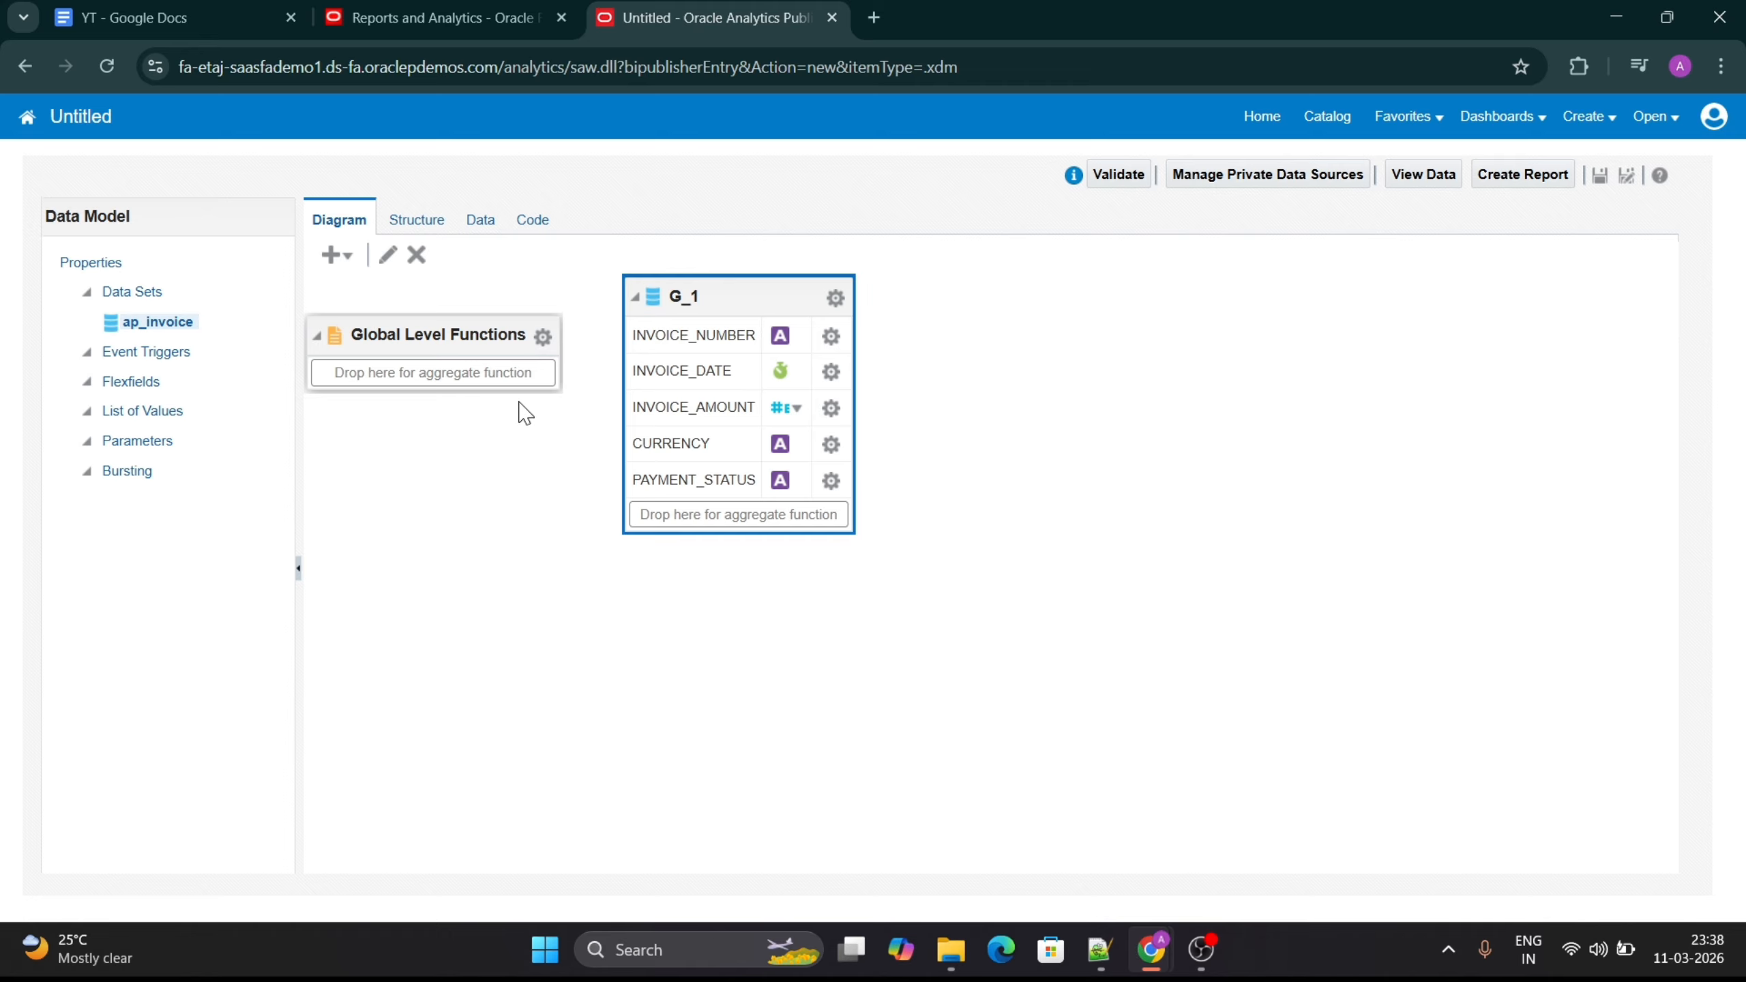
- Generate 5 rows of ap_invoice data in table form and save them as the data model's sample data
left_click(485, 227)
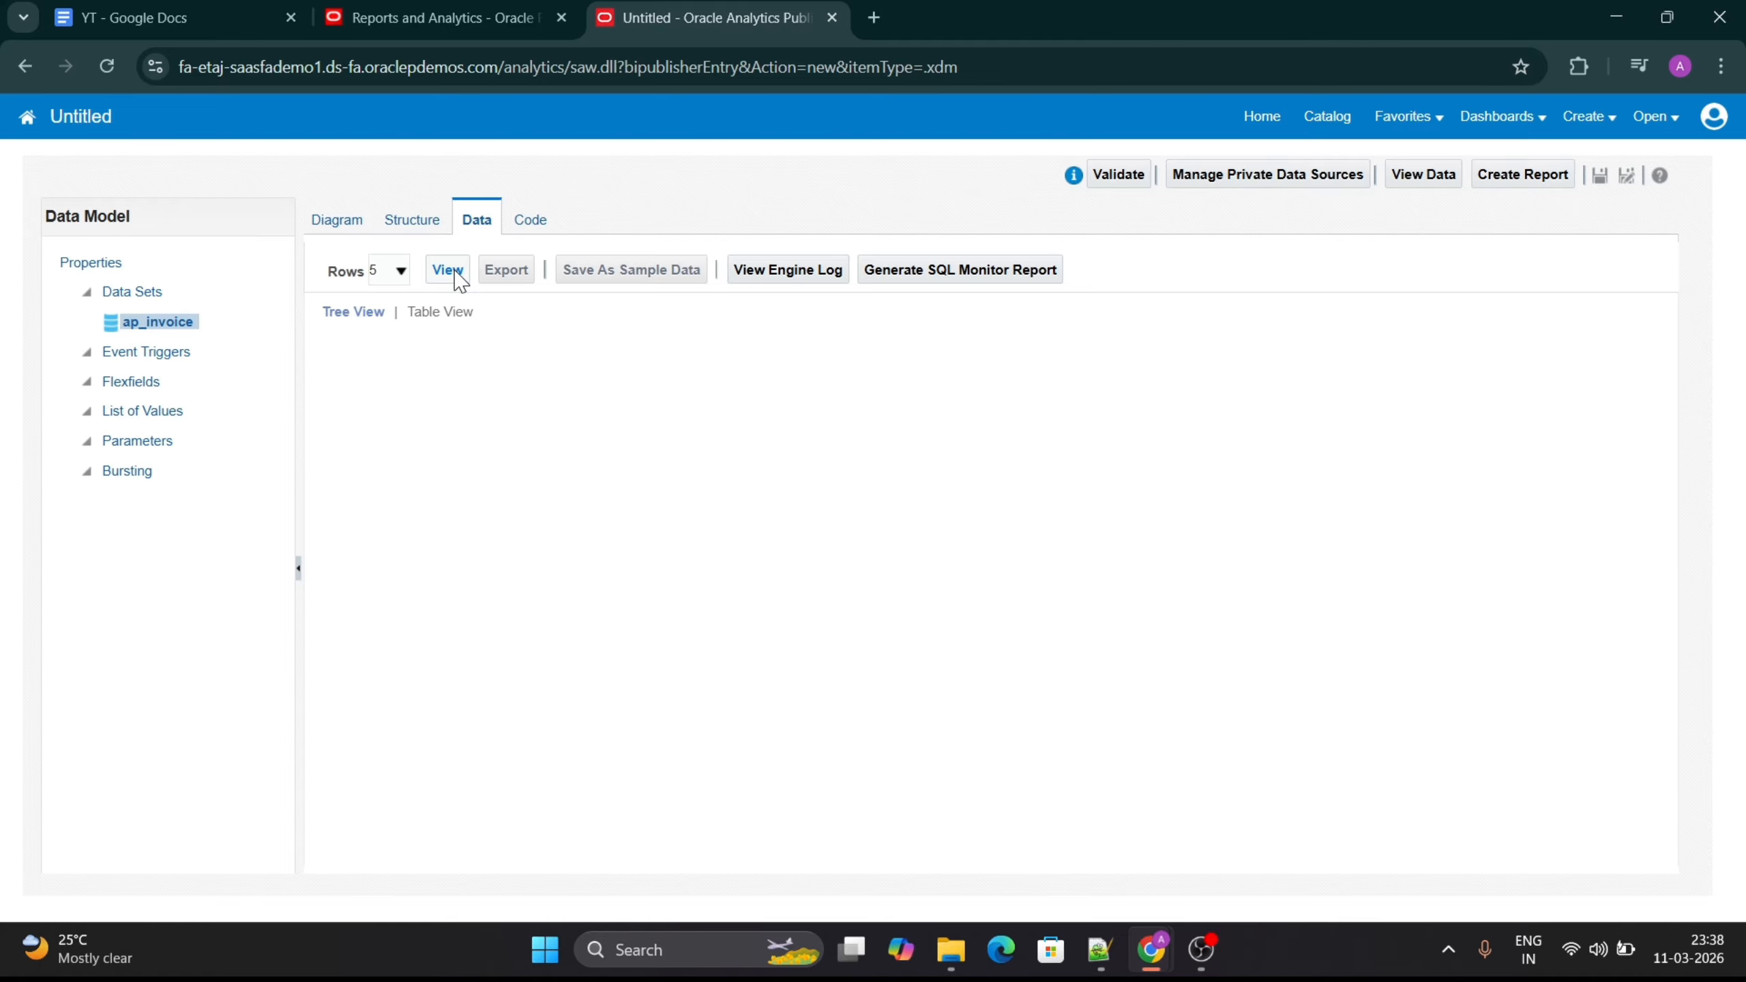
left_click(455, 273)
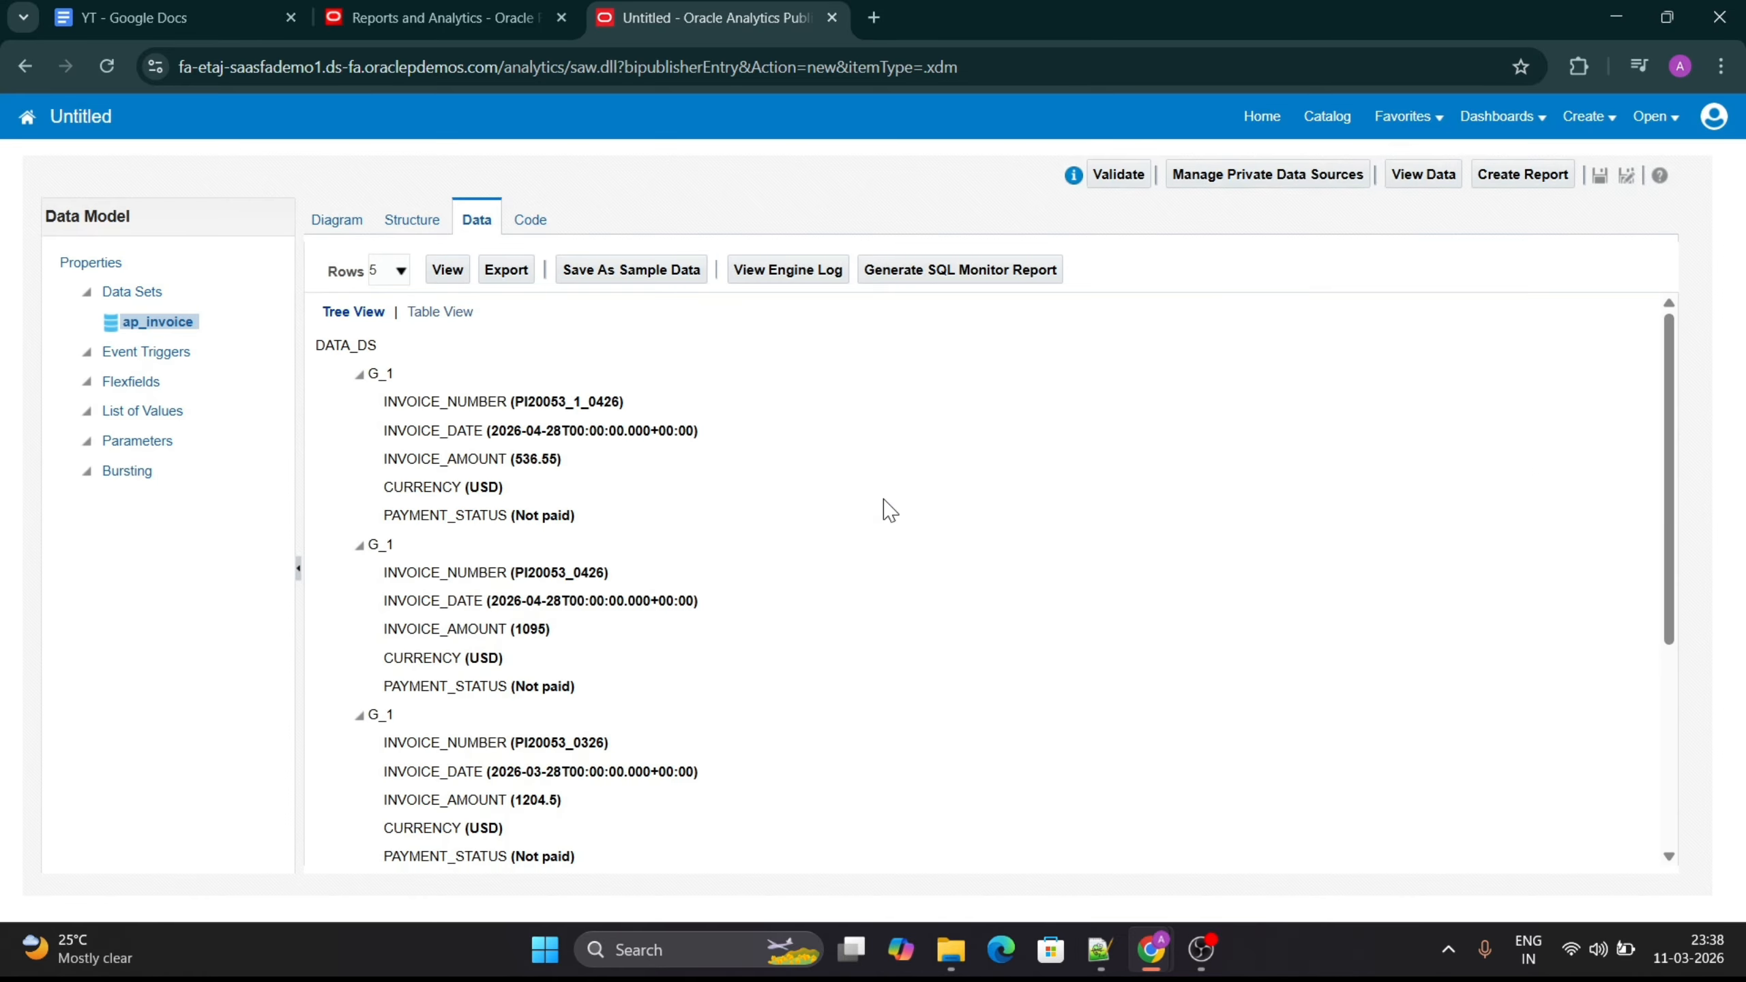
left_click(434, 310)
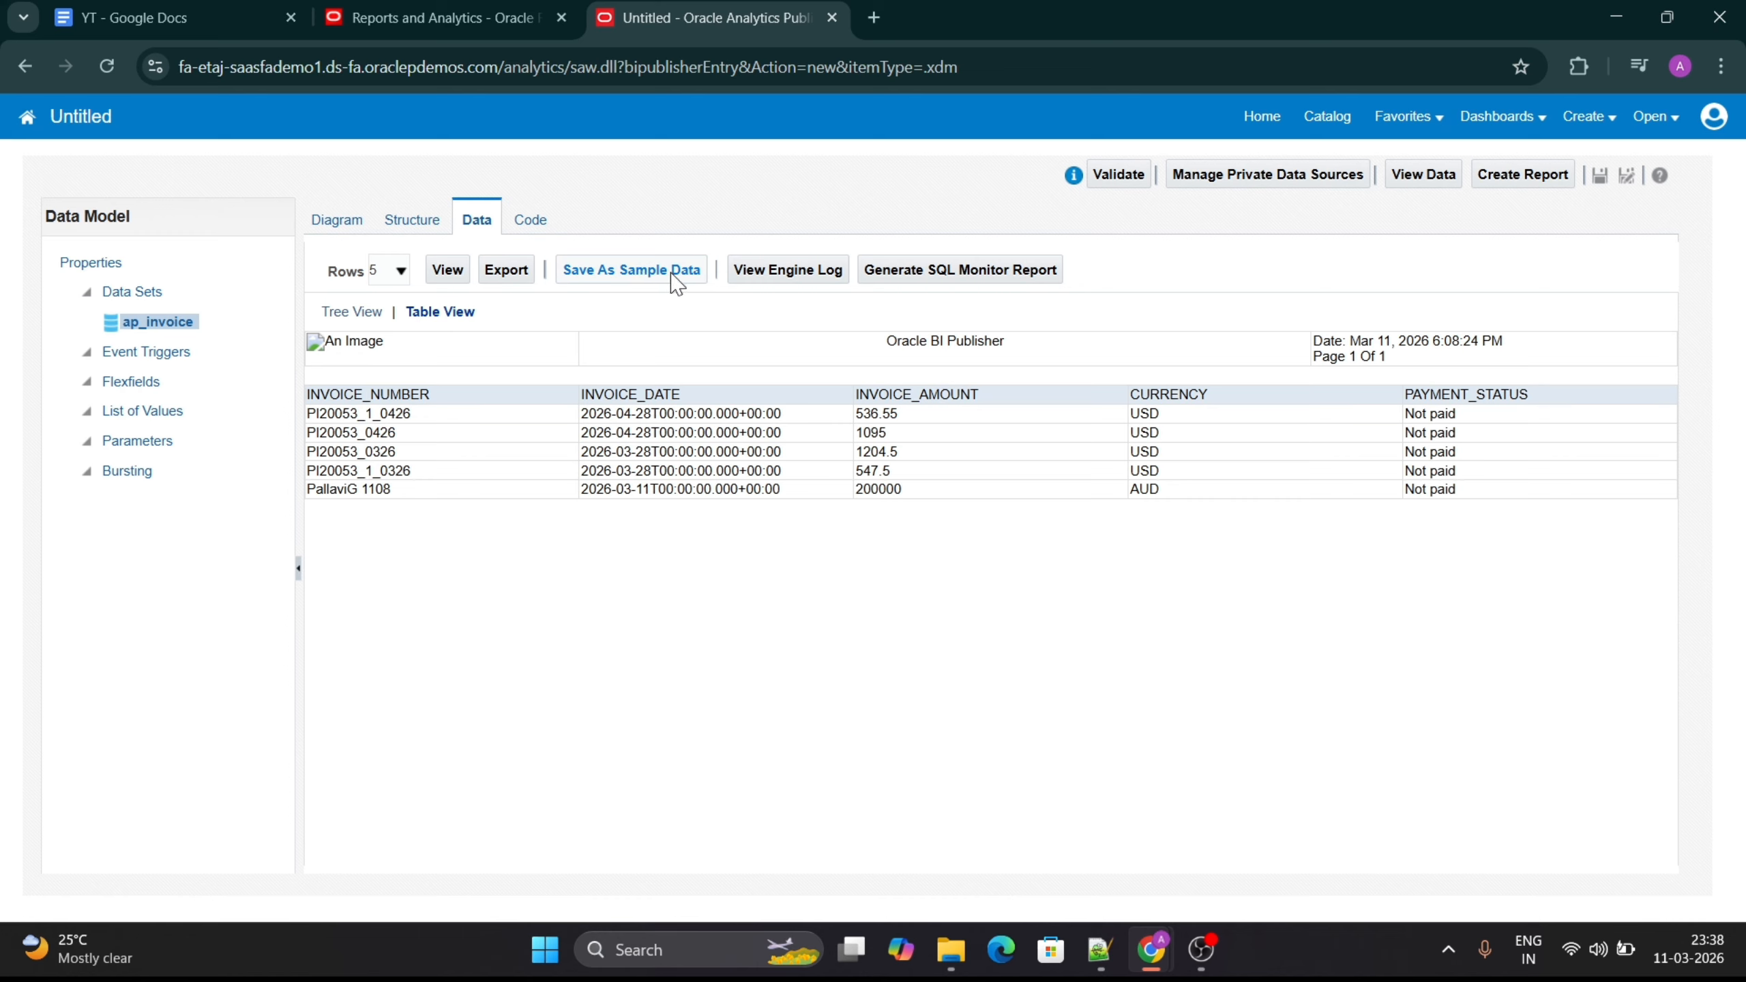
left_click(617, 275)
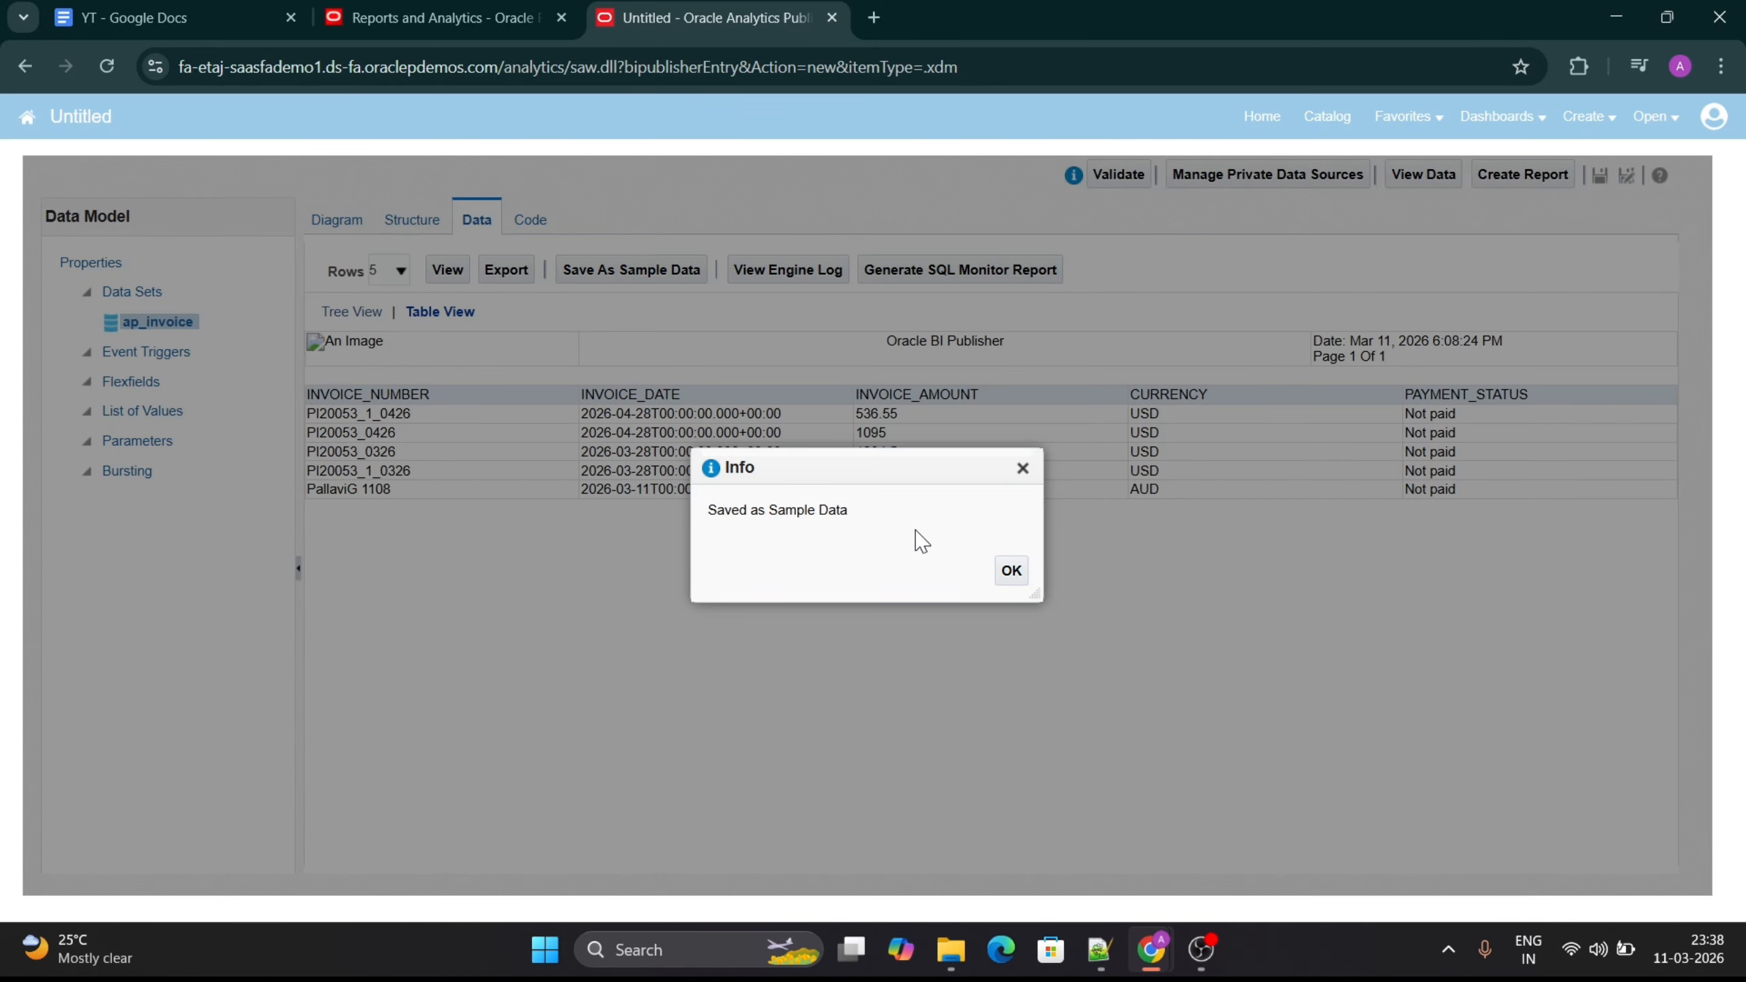
left_click(1011, 570)
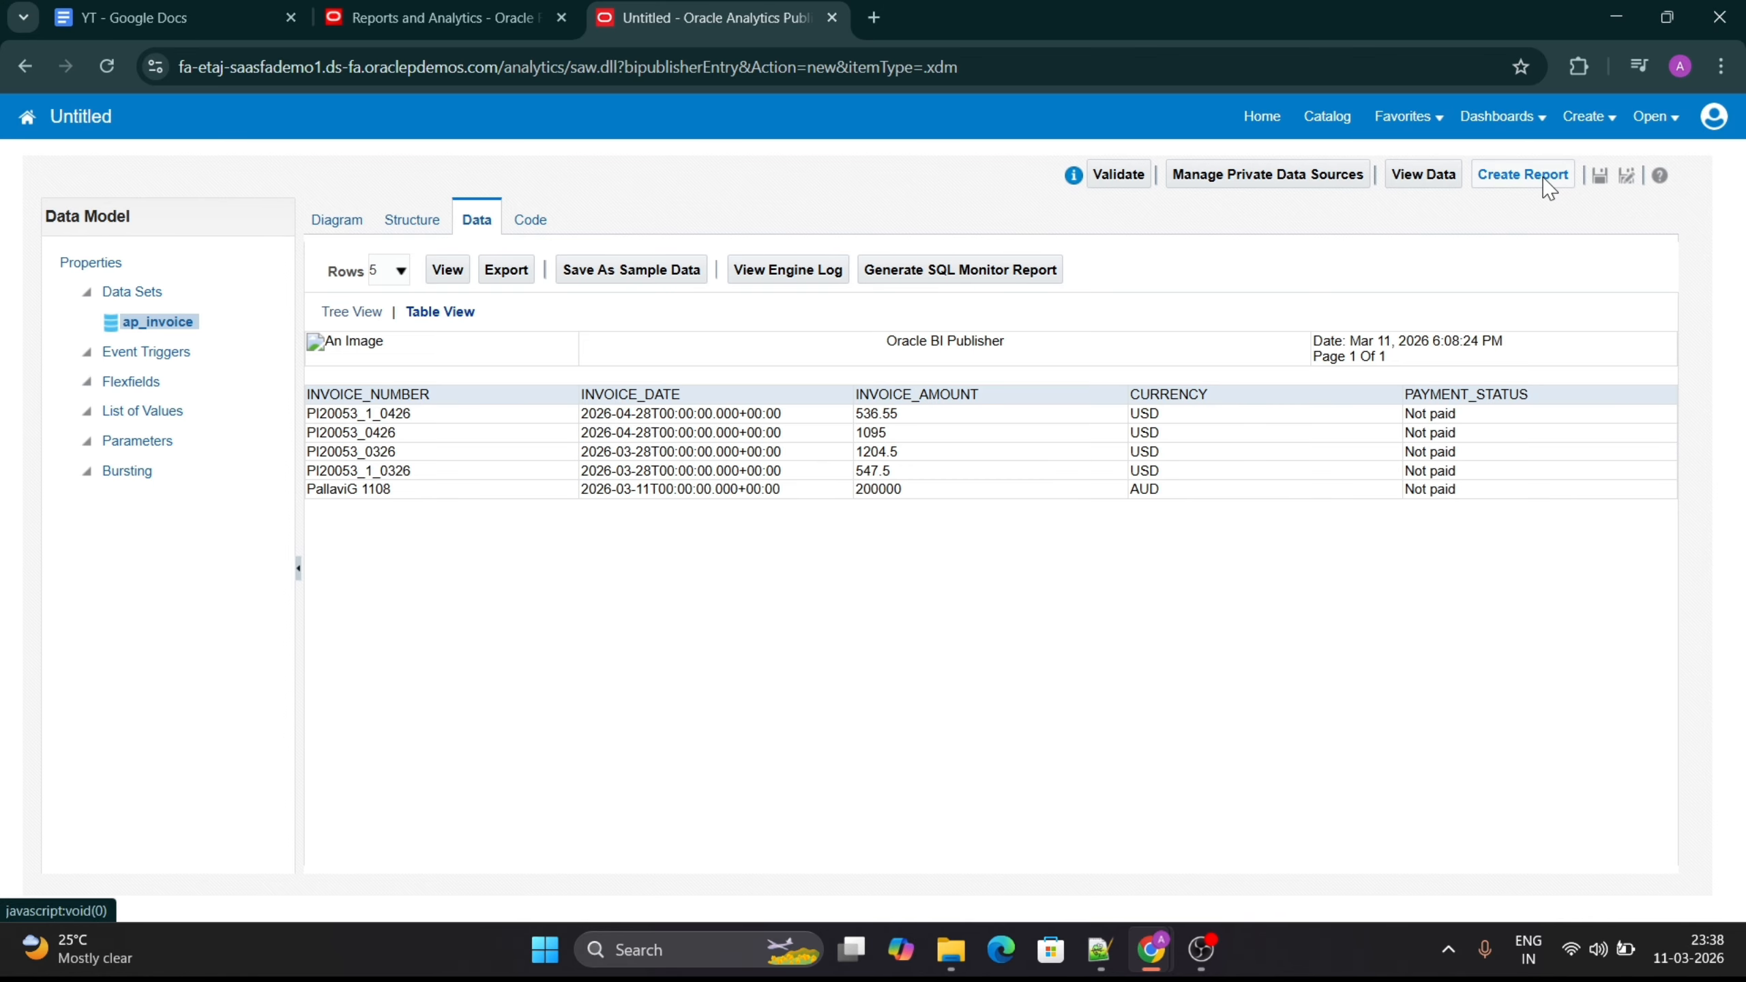
- Start saving the data model in /Shared Folders/Custom/TestRpt and enter Data Model as the name of a new subfolder there
left_click(1600, 179)
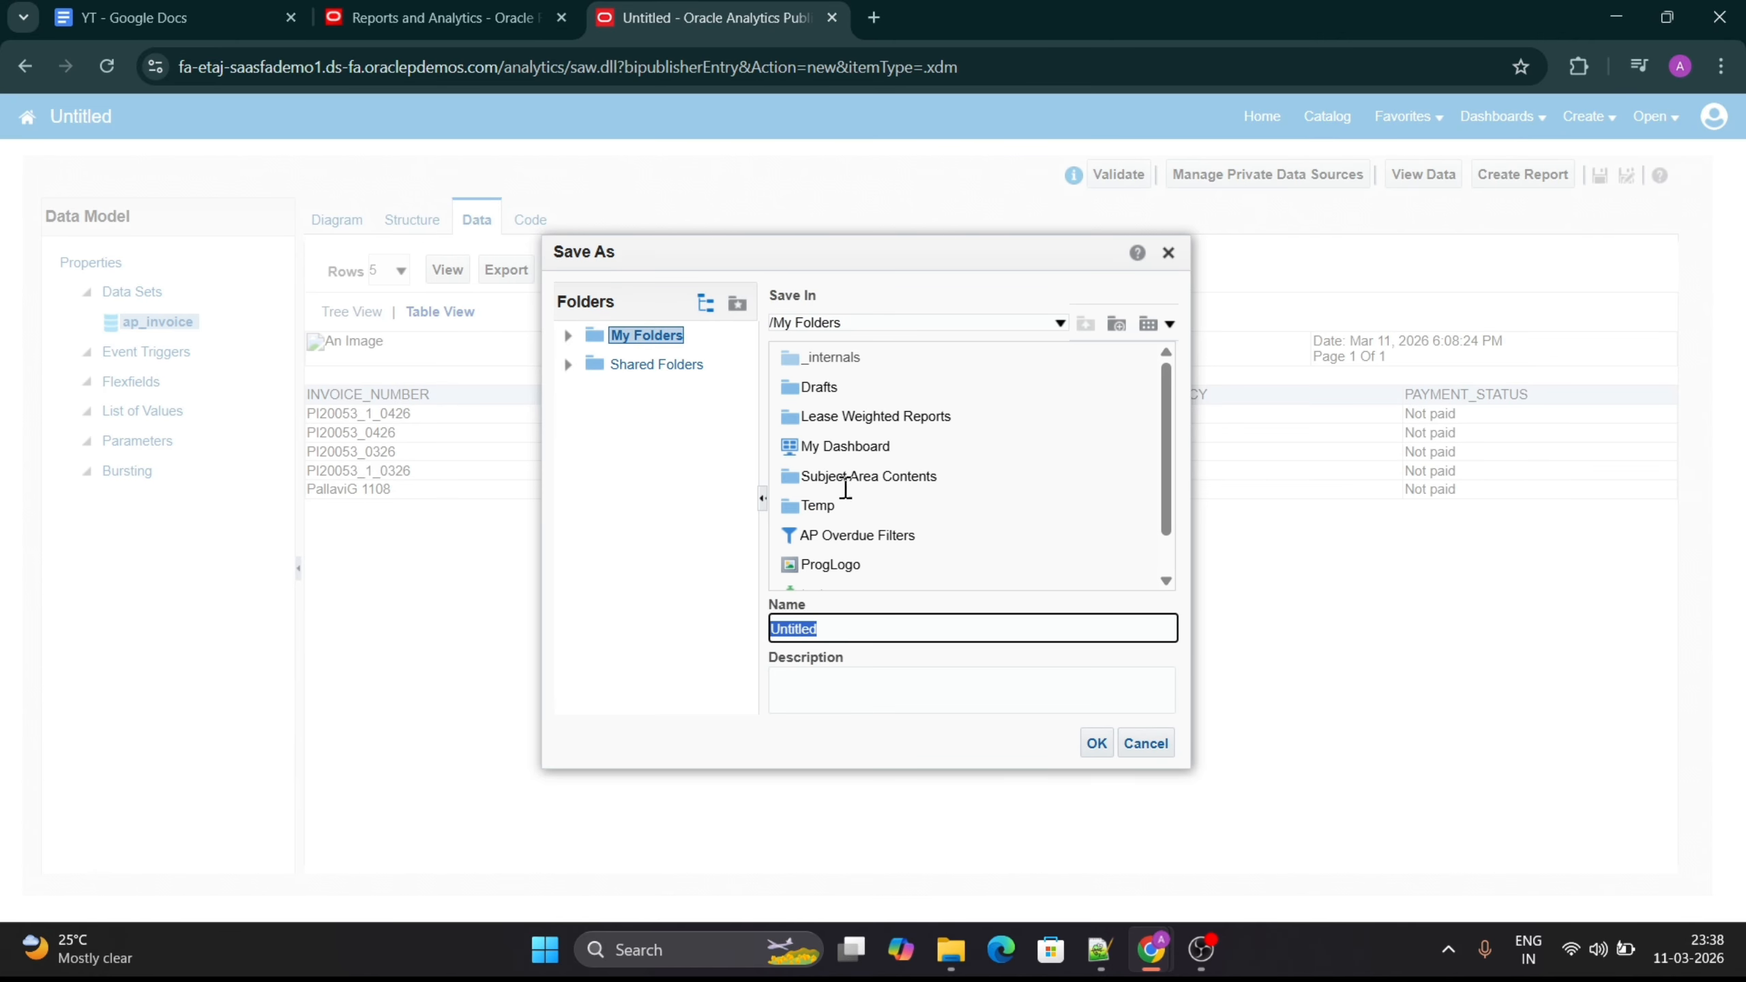
left_click(566, 365)
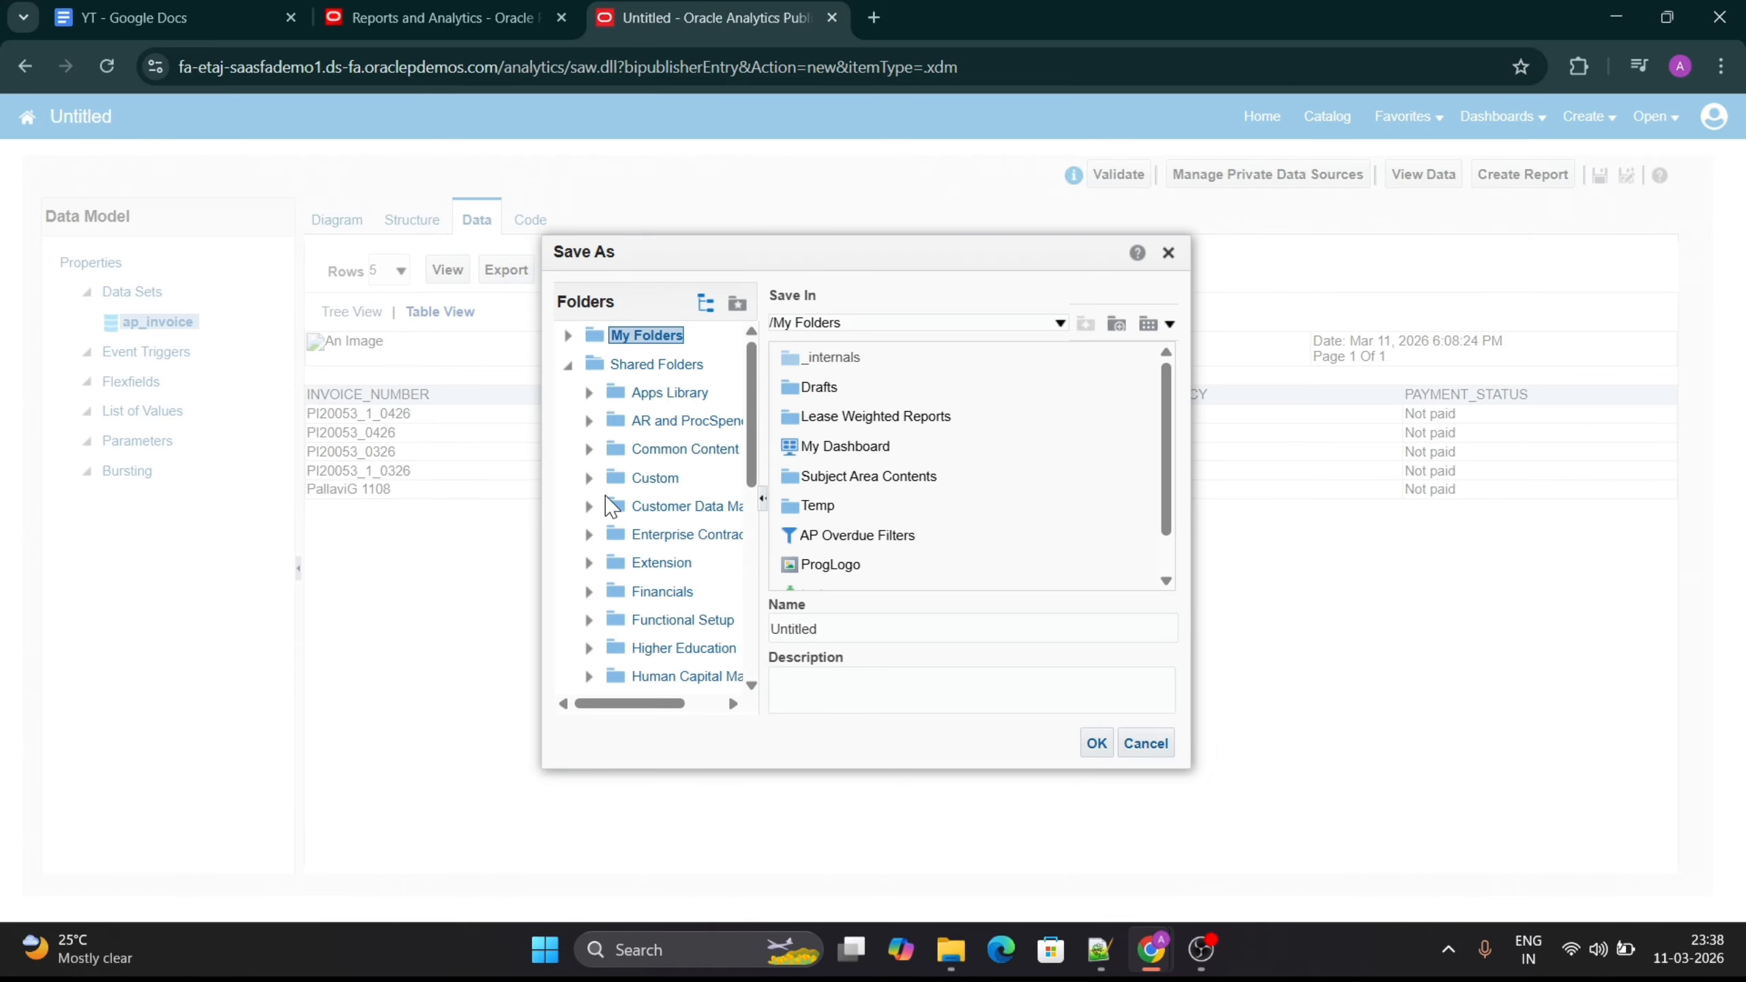
left_click(588, 478)
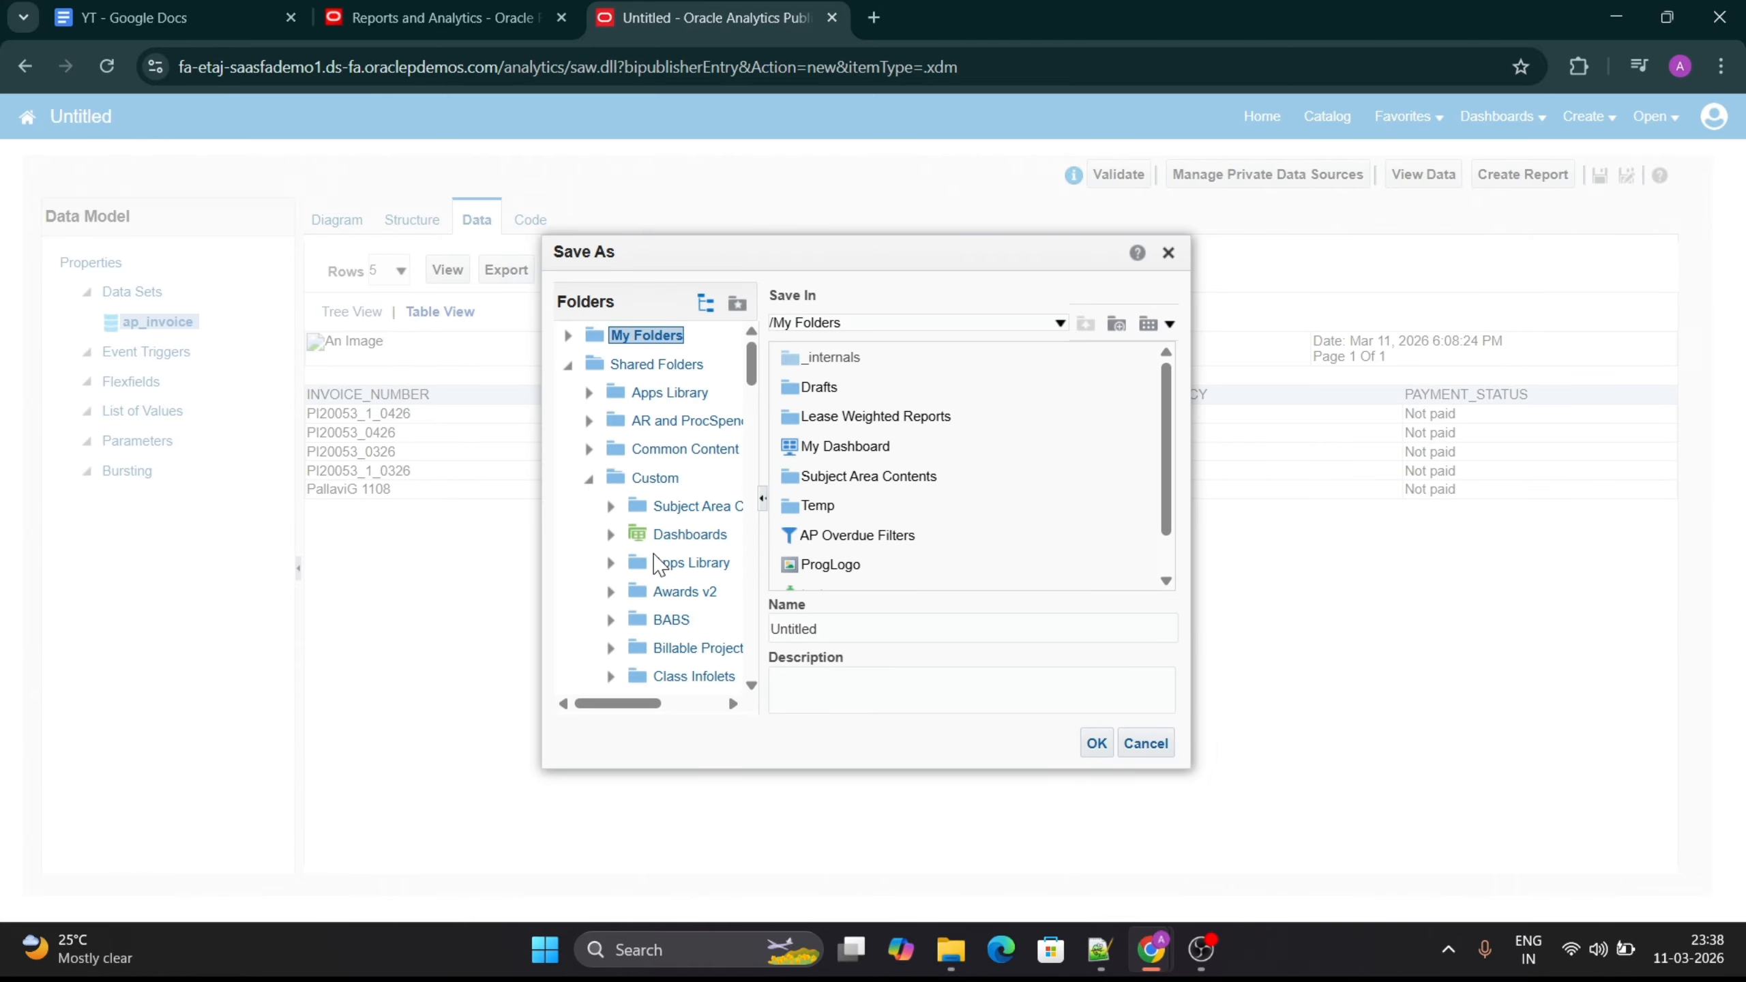
scroll(656, 565, "down", 3)
scroll(656, 565, "down", 9)
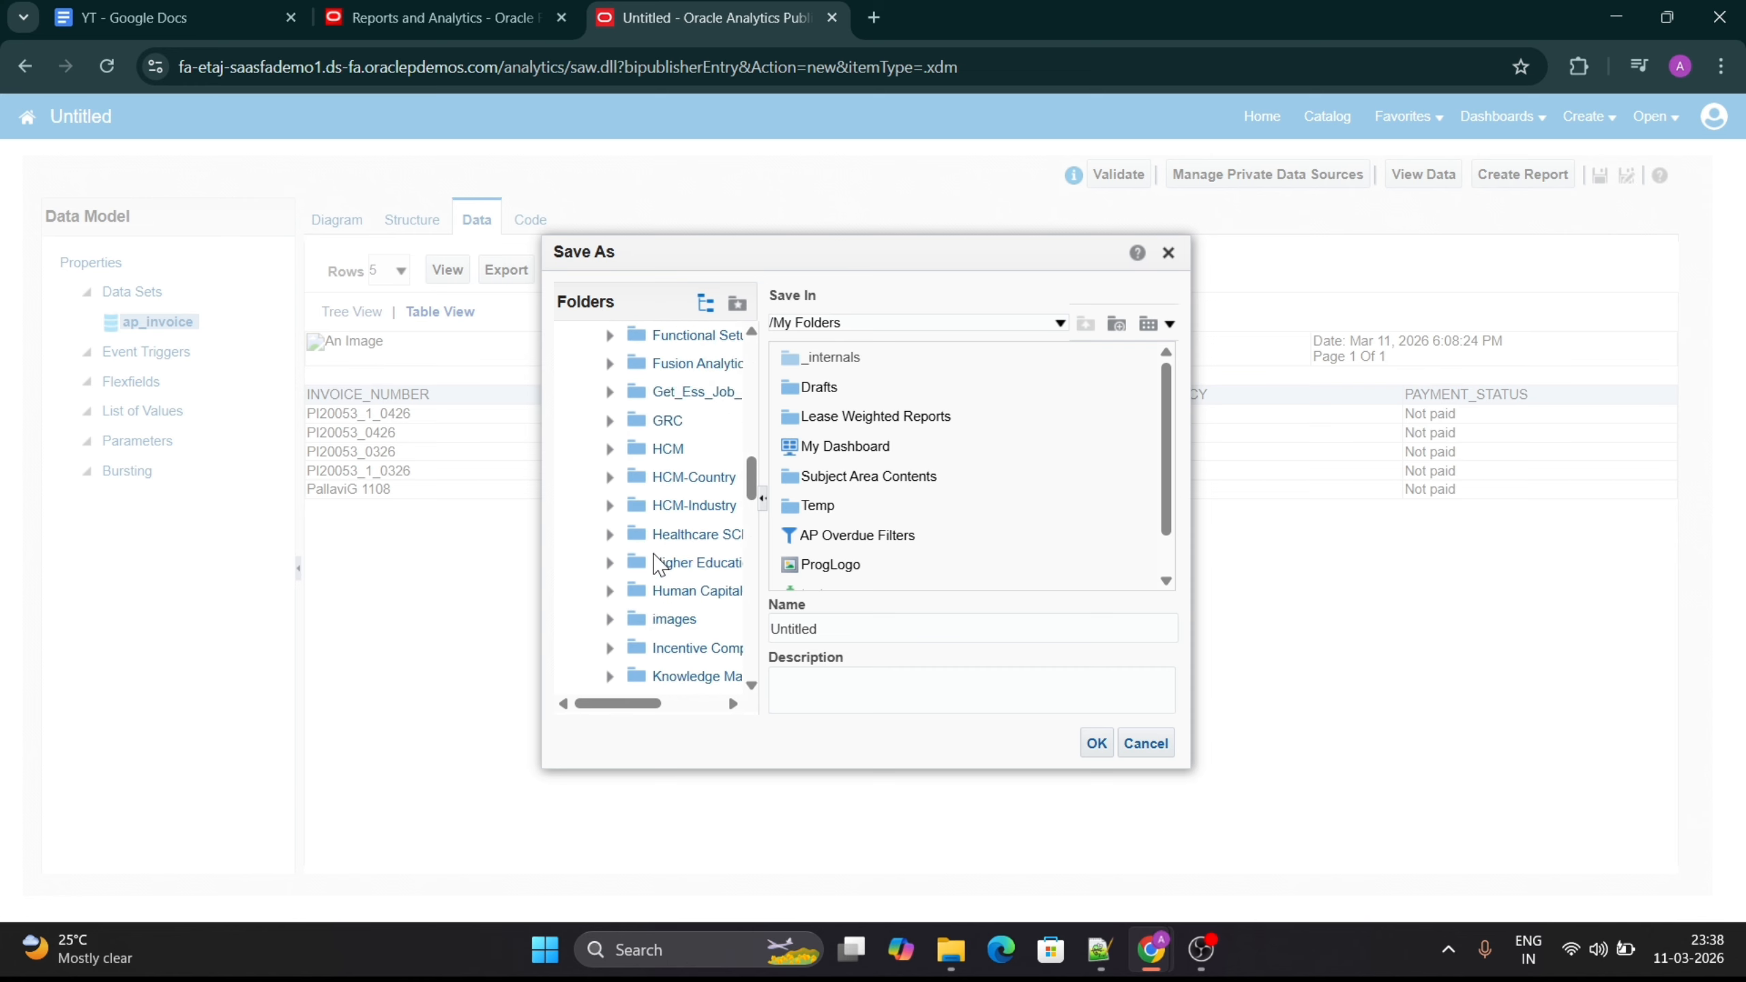
scroll(658, 564, "down", 8)
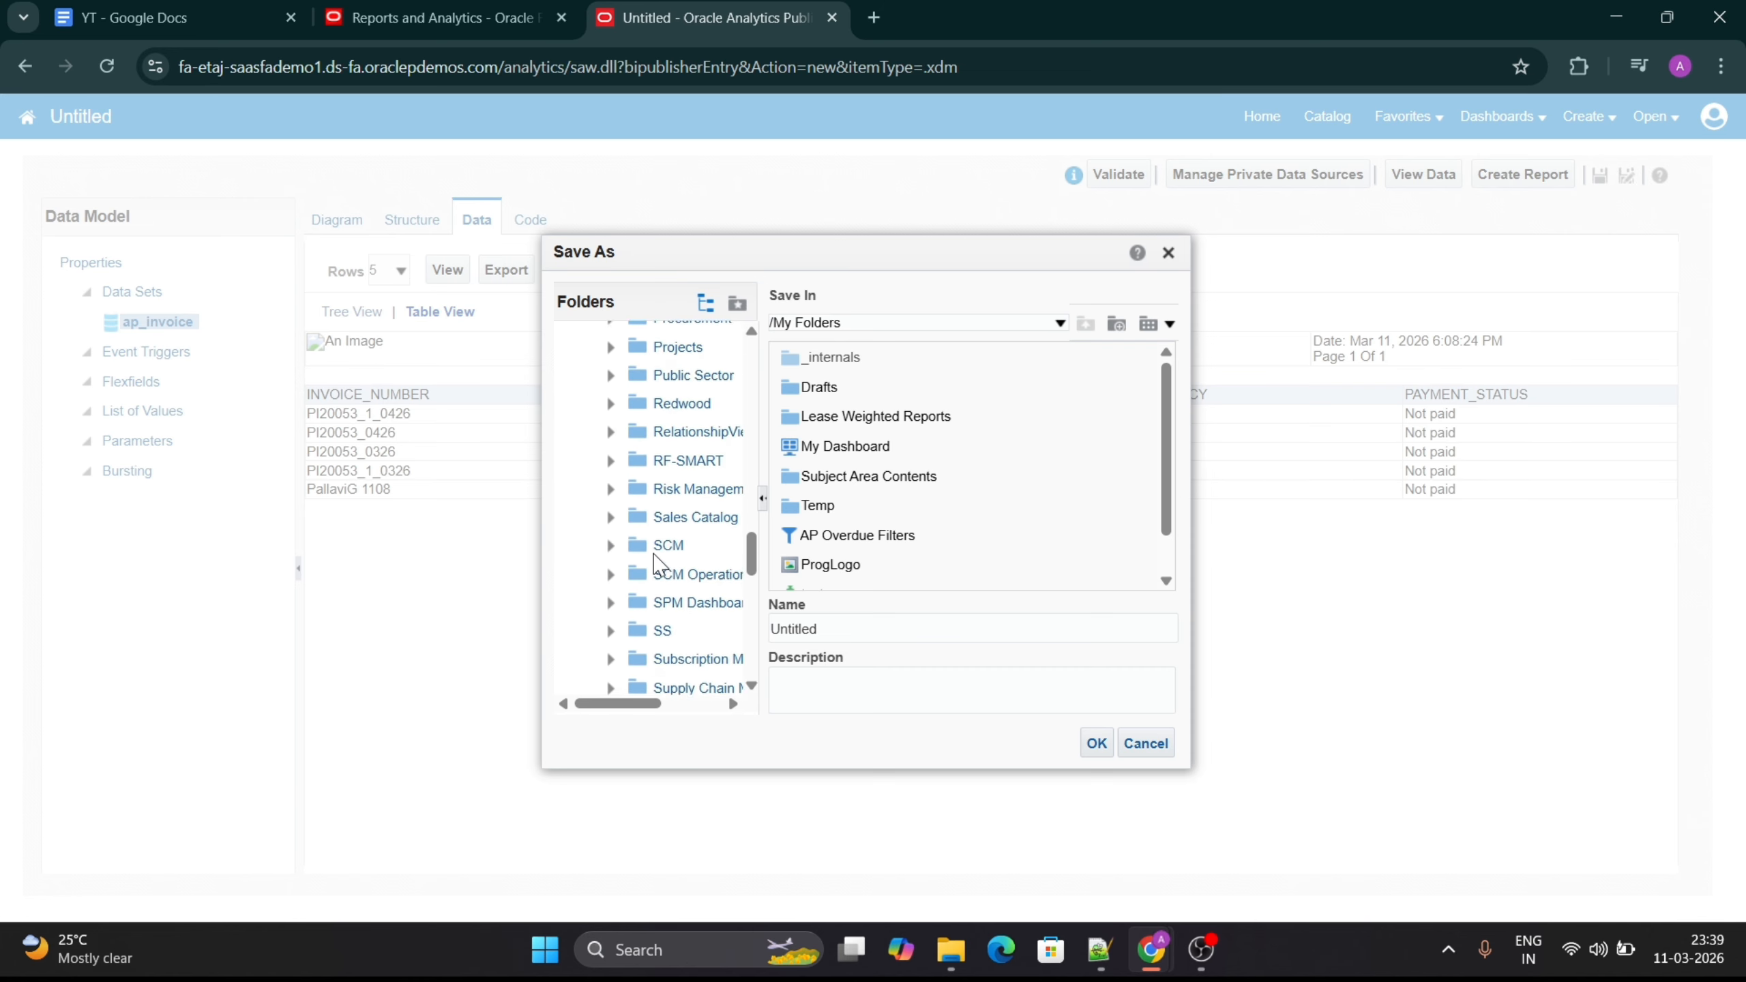
scroll(659, 564, "down", 3)
left_click(662, 485)
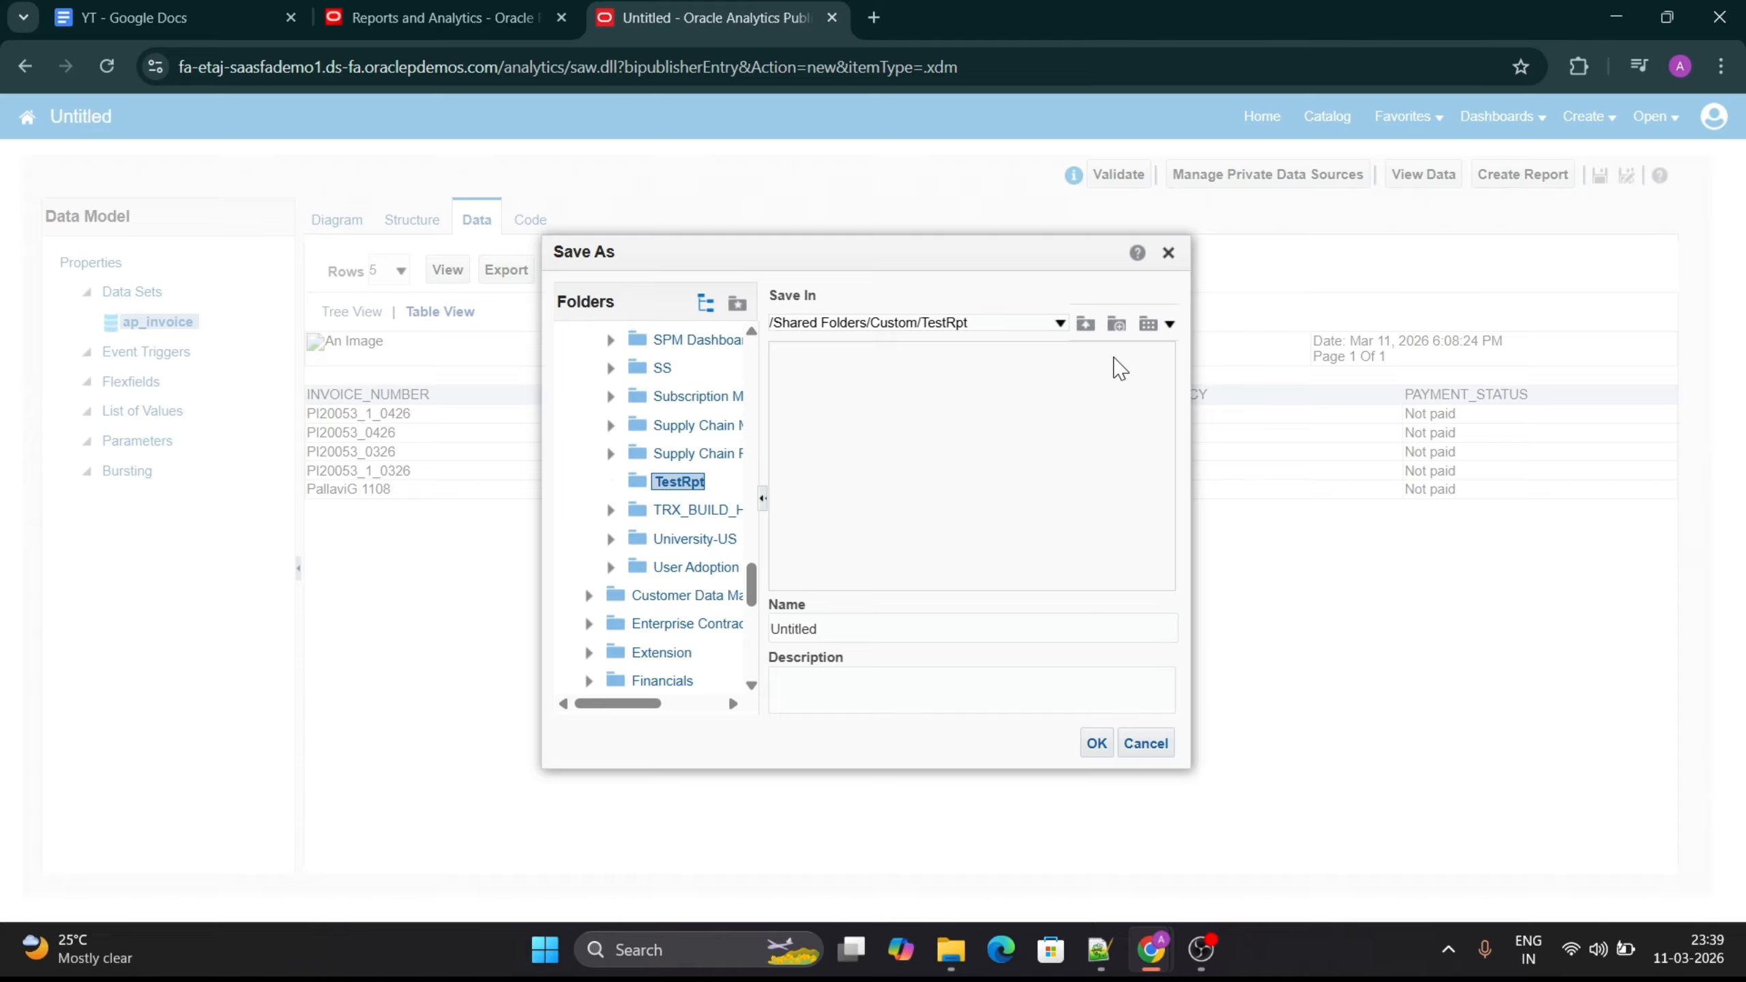
left_click(1117, 324)
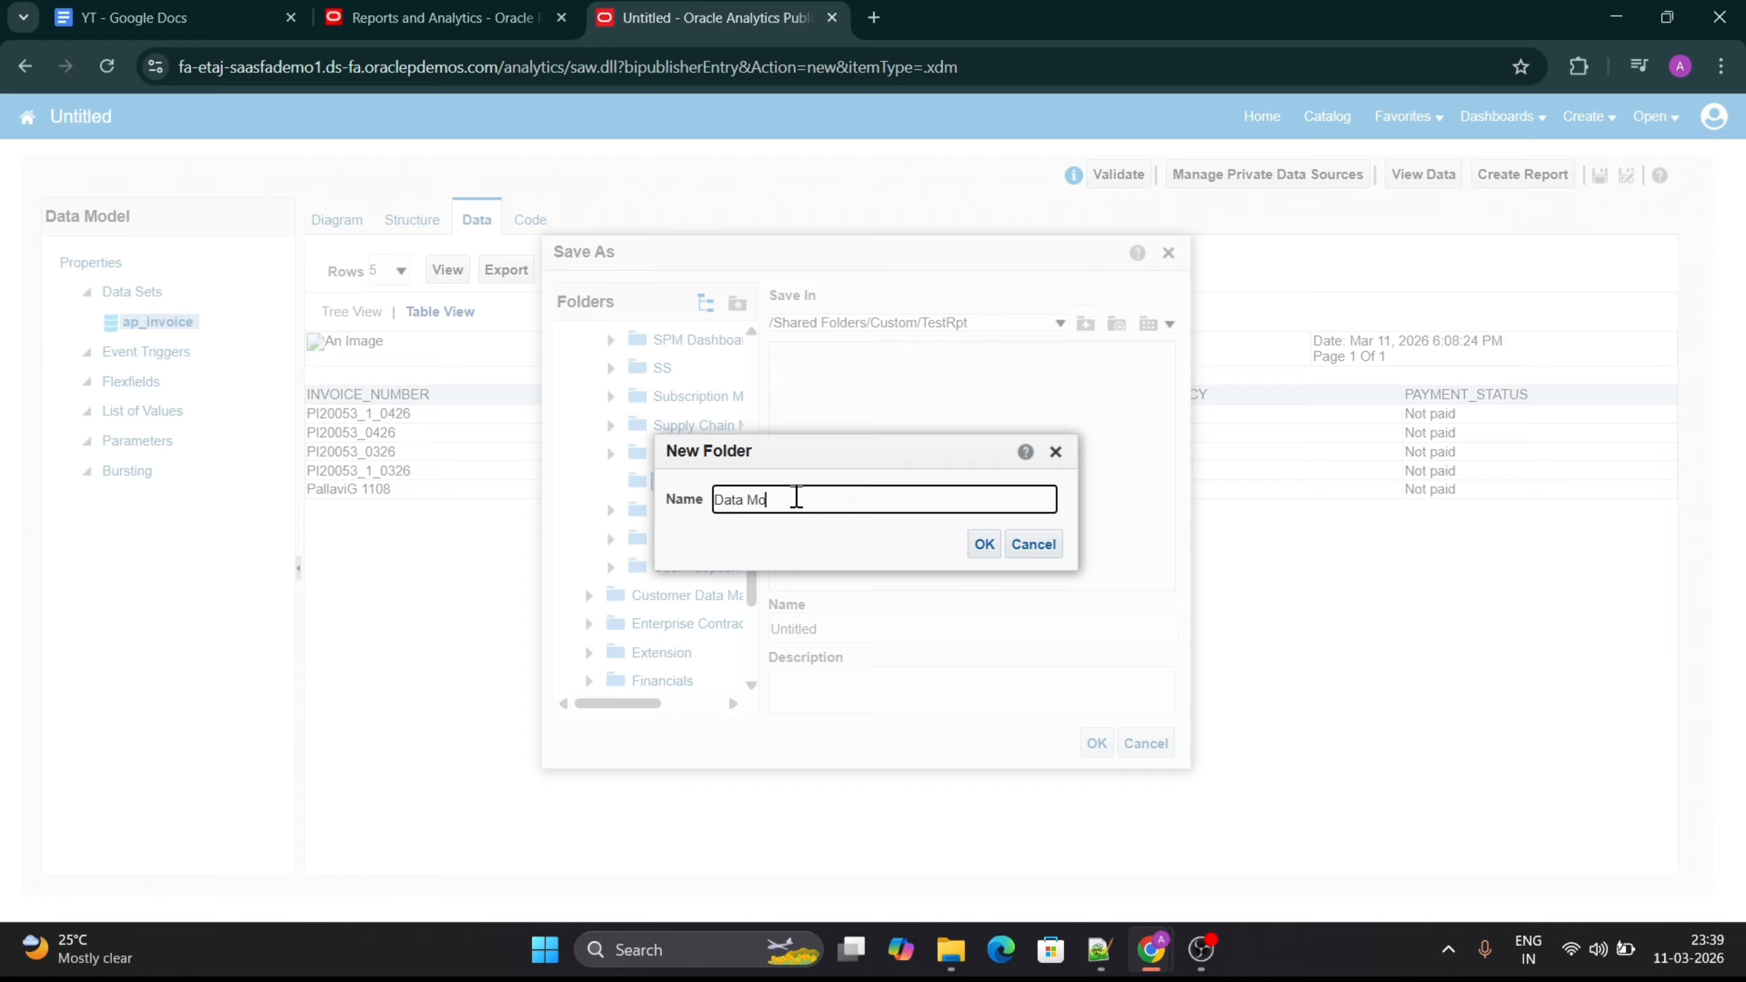
type("Data Model")
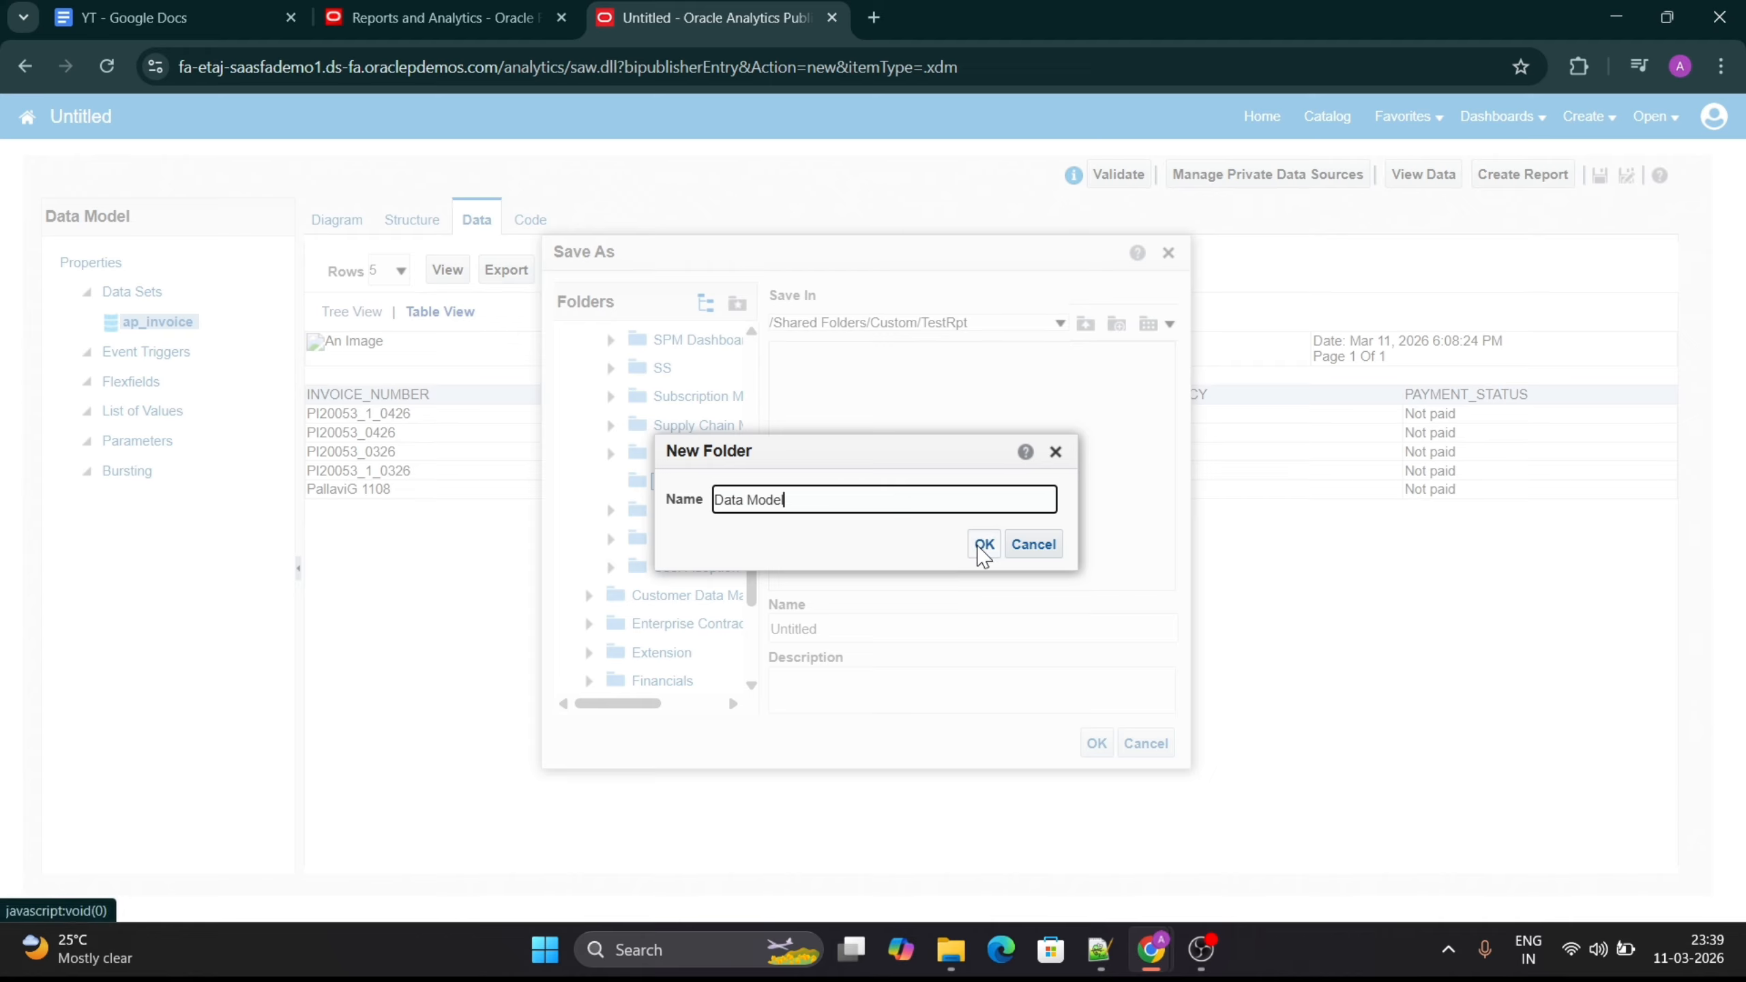